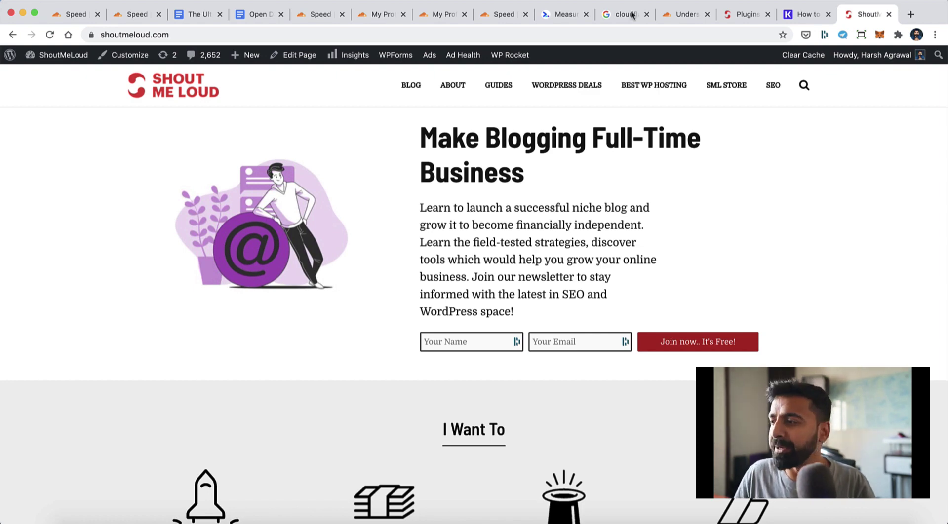
- Switch from the ShoutMeLoud homepage to the Google results for 'cloudflare APO'
{"action": "left_click", "coordinate": [608, 15]}
- Bring up the Cloudflare Support APO article: free on Pro and higher plans, $5/month on the free plan
{"action": "left_click", "coordinate": [671, 13]}
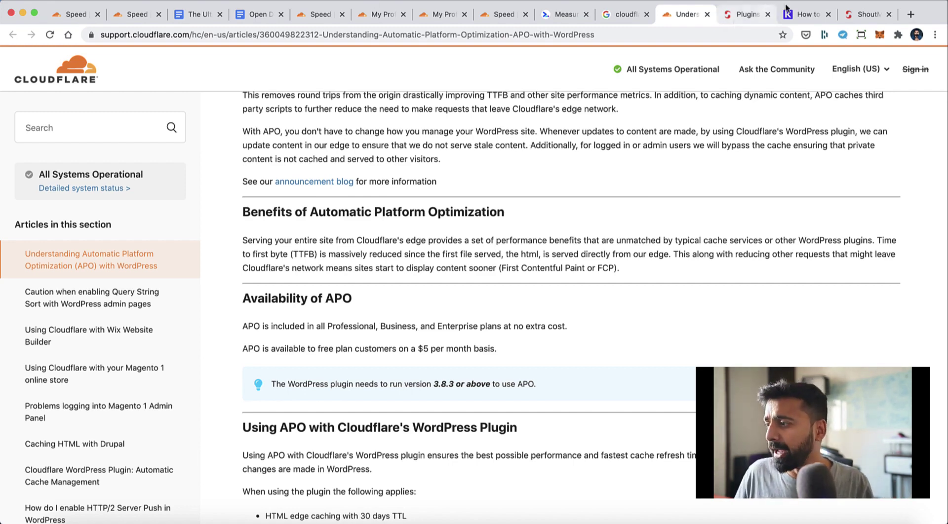
- Switch to Kinsta's 'How to Set up Cloudflare APO for WordPress' blog post
{"action": "left_click", "coordinate": [801, 17]}
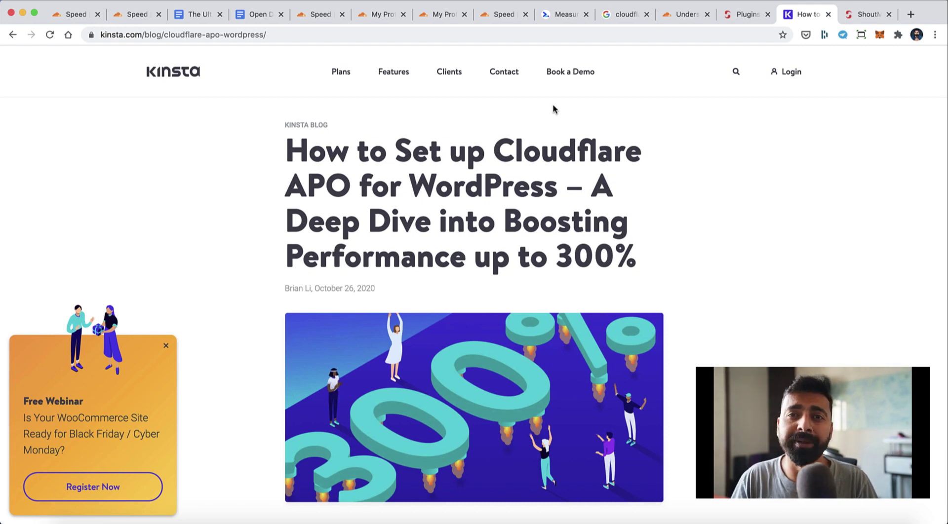
{"action": "left_click", "coordinate": [562, 11]}
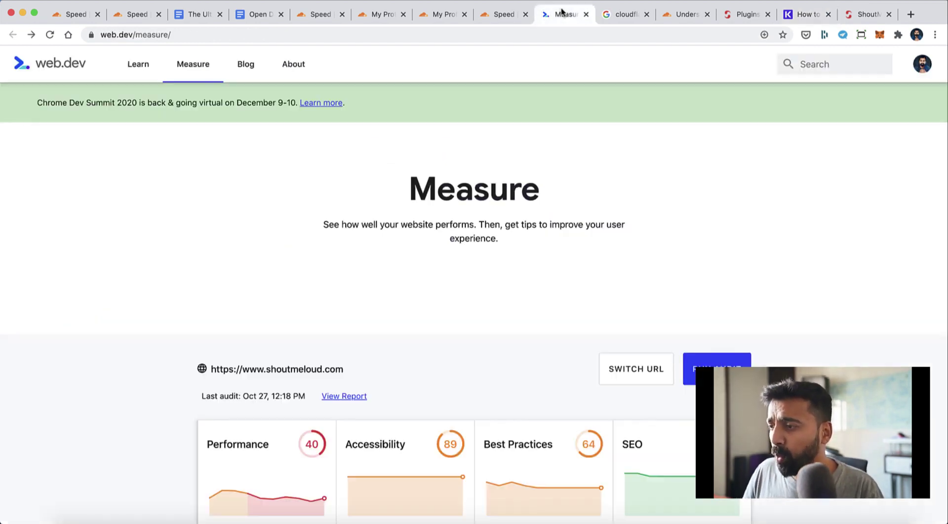
{"action": "scroll", "coordinate": [413, 147], "scroll_direction": "down", "scroll_amount": 2}
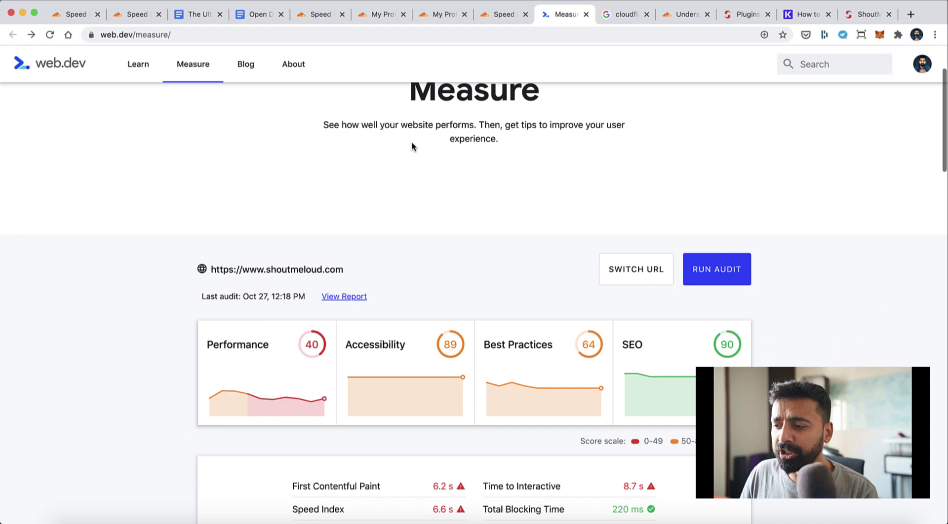
{"action": "scroll", "coordinate": [414, 147], "scroll_direction": "down", "scroll_amount": 1}
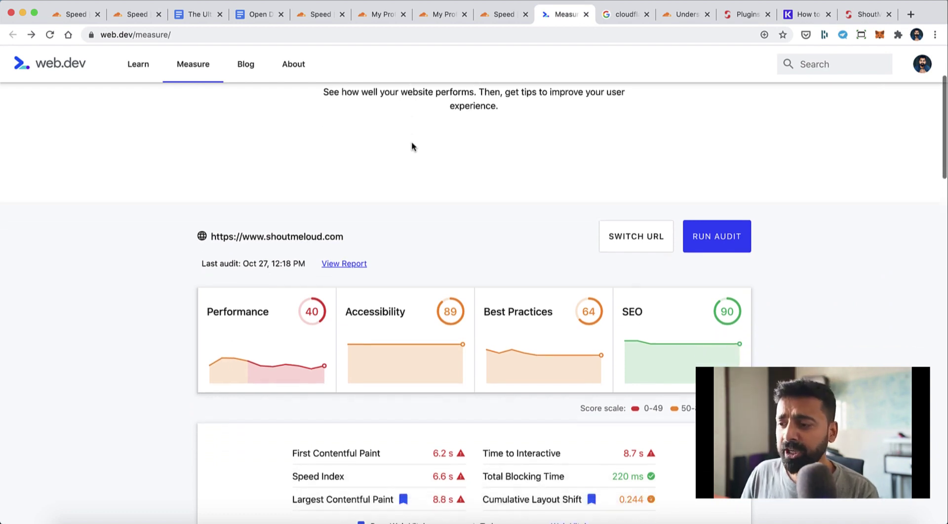
{"action": "scroll", "coordinate": [413, 147], "scroll_direction": "up", "scroll_amount": 3}
{"action": "scroll", "coordinate": [413, 147], "scroll_direction": "down", "scroll_amount": 3}
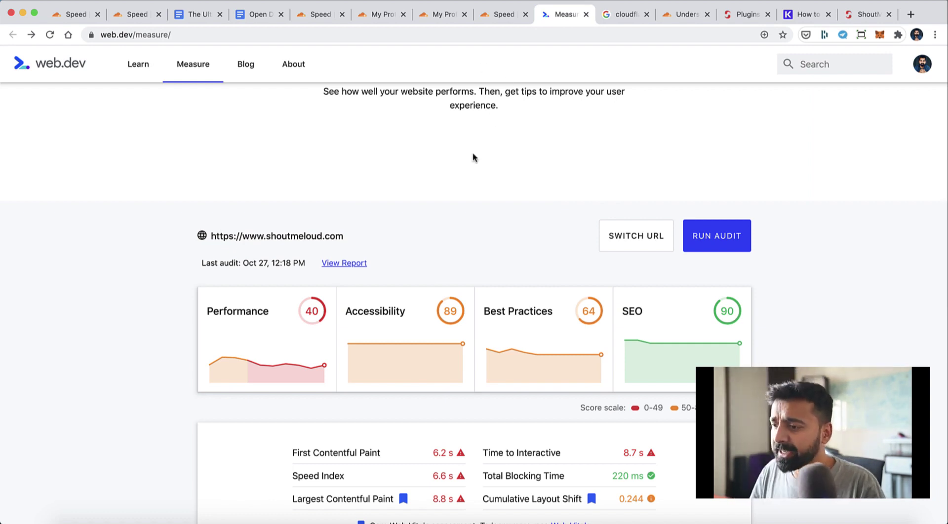
{"action": "scroll", "coordinate": [472, 155], "scroll_direction": "up", "scroll_amount": 3}
{"action": "scroll", "coordinate": [473, 157], "scroll_direction": "down", "scroll_amount": 3}
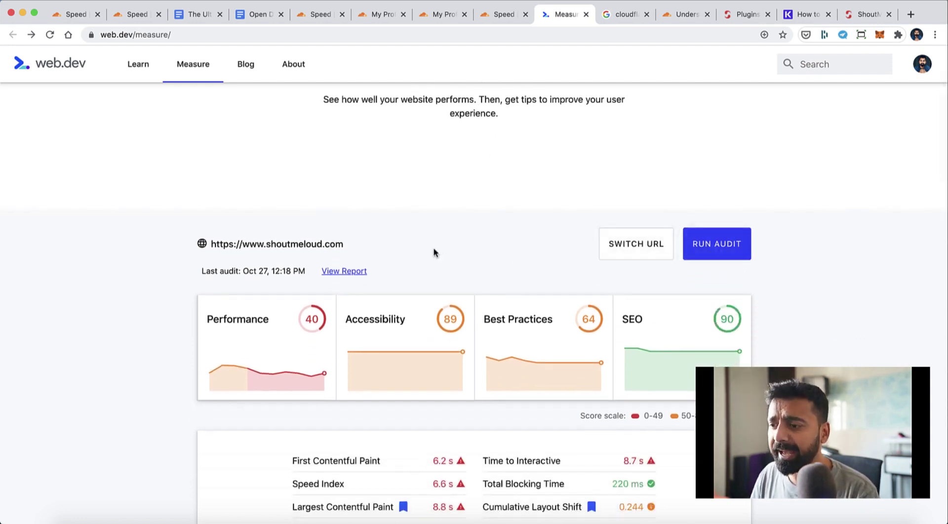
{"action": "scroll", "coordinate": [433, 252], "scroll_direction": "down", "scroll_amount": 1}
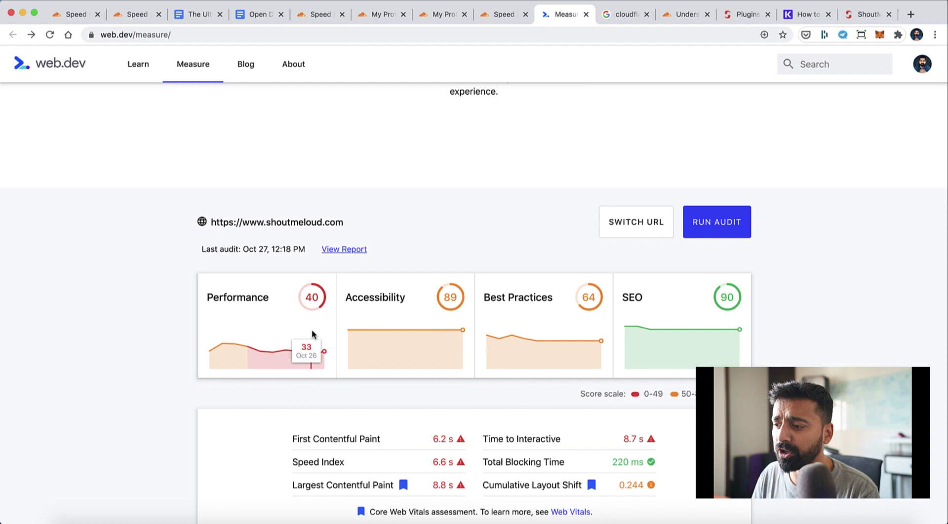
{"action": "scroll", "coordinate": [349, 339], "scroll_direction": "down", "scroll_amount": 1}
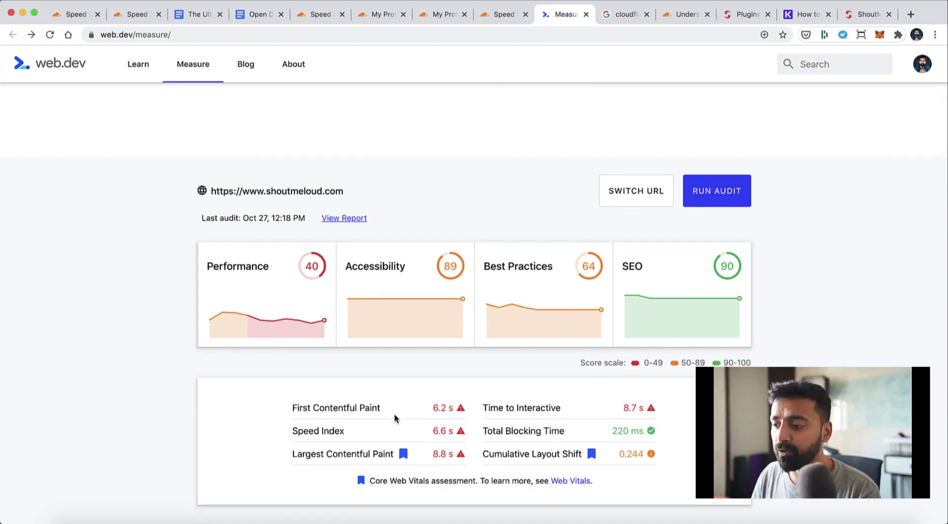
{"action": "scroll", "coordinate": [397, 419], "scroll_direction": "down", "scroll_amount": 2}
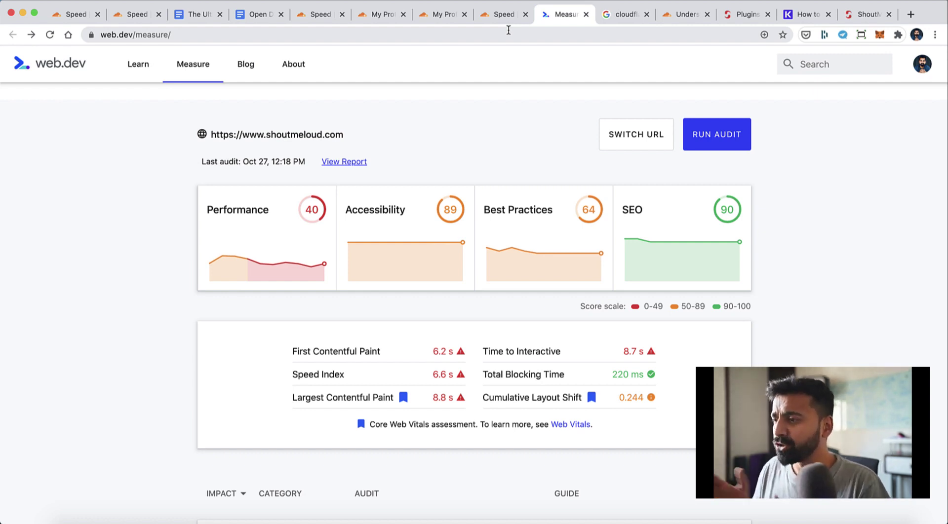
- Under Speed > Optimization, buy APO at $5.00/month and switch it On for shoutmeloud.com
{"action": "left_click", "coordinate": [503, 15]}
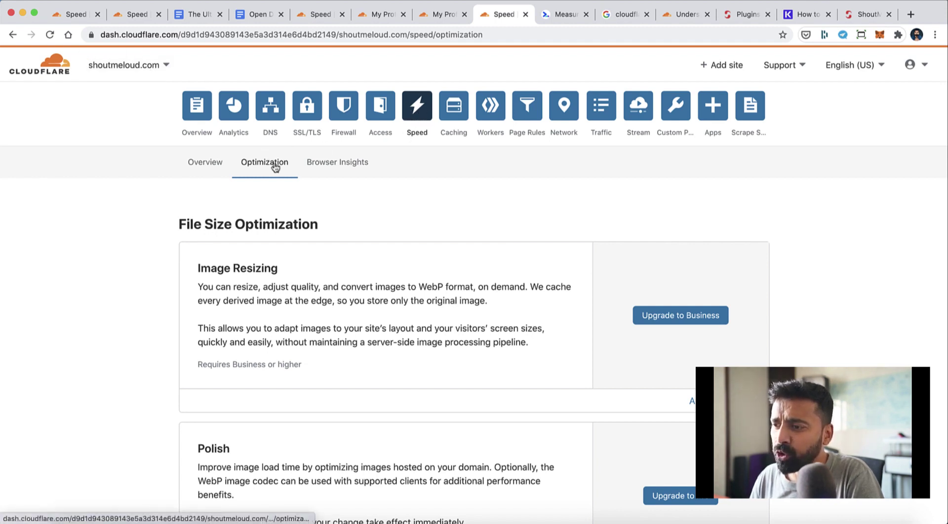
{"action": "scroll", "coordinate": [539, 235], "scroll_direction": "down", "scroll_amount": 15}
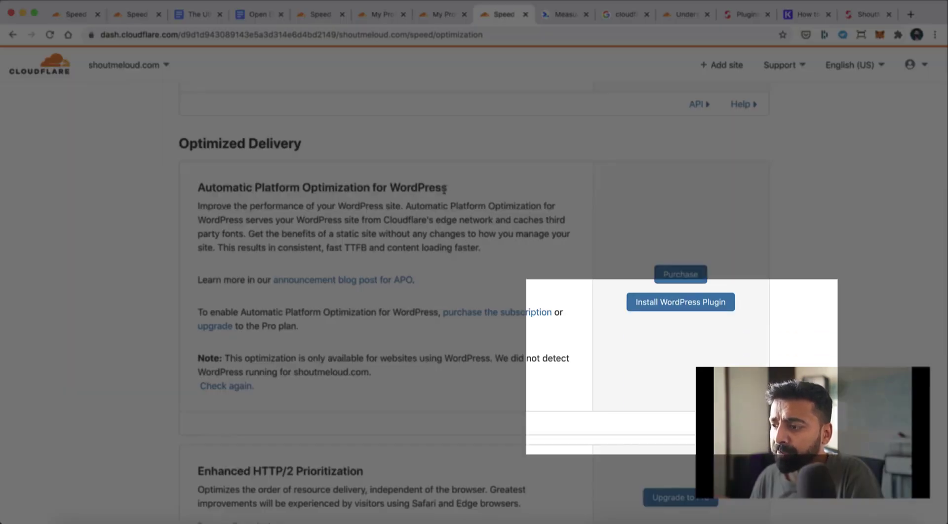
{"action": "left_click", "coordinate": [674, 274]}
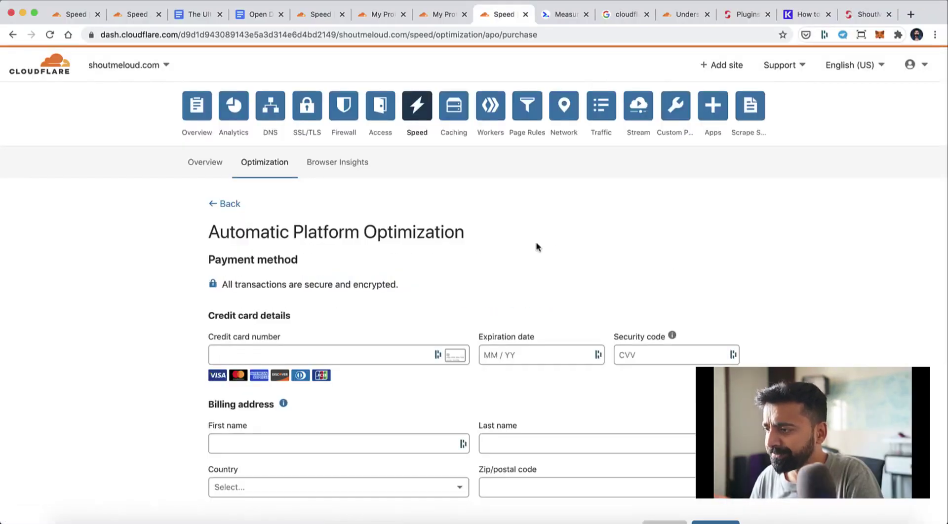
{"action": "scroll", "coordinate": [617, 371], "scroll_direction": "down", "scroll_amount": 5}
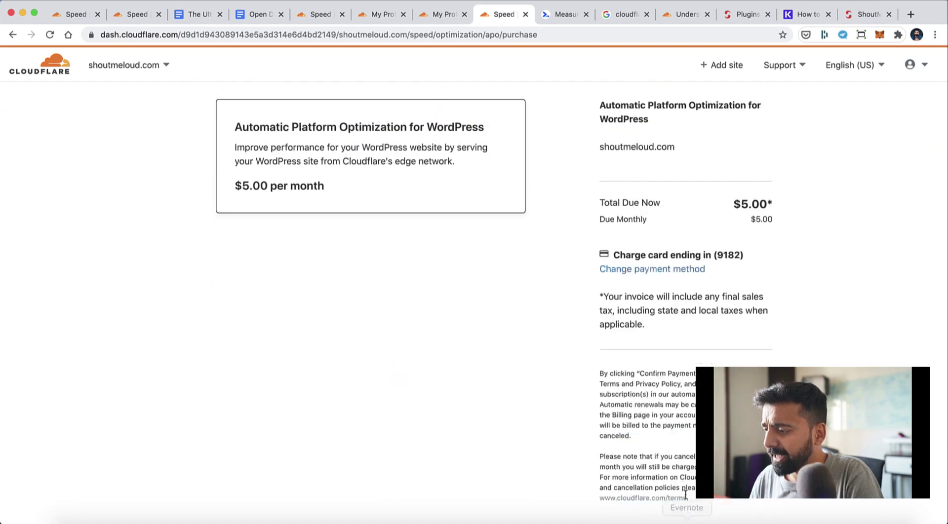
{"action": "scroll", "coordinate": [684, 486], "scroll_direction": "down", "scroll_amount": 3}
{"action": "left_click", "coordinate": [637, 421]}
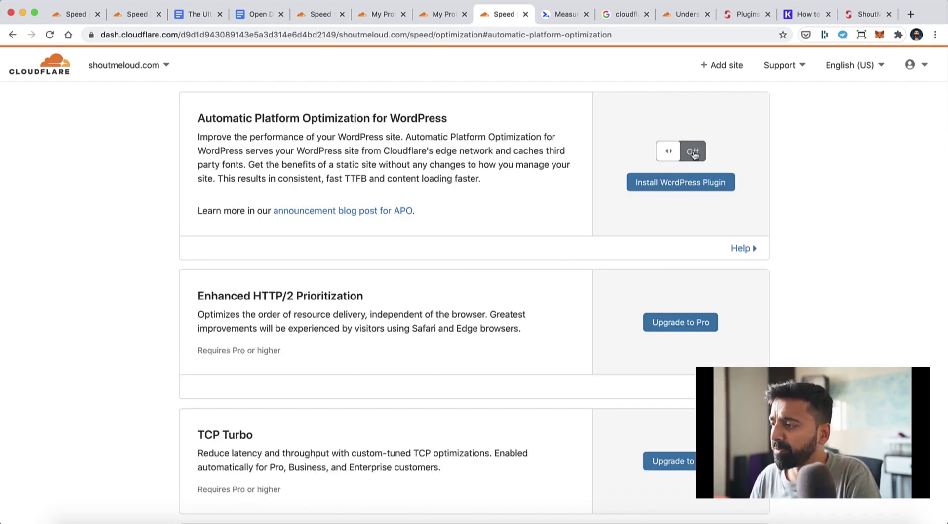
{"action": "left_click", "coordinate": [694, 153]}
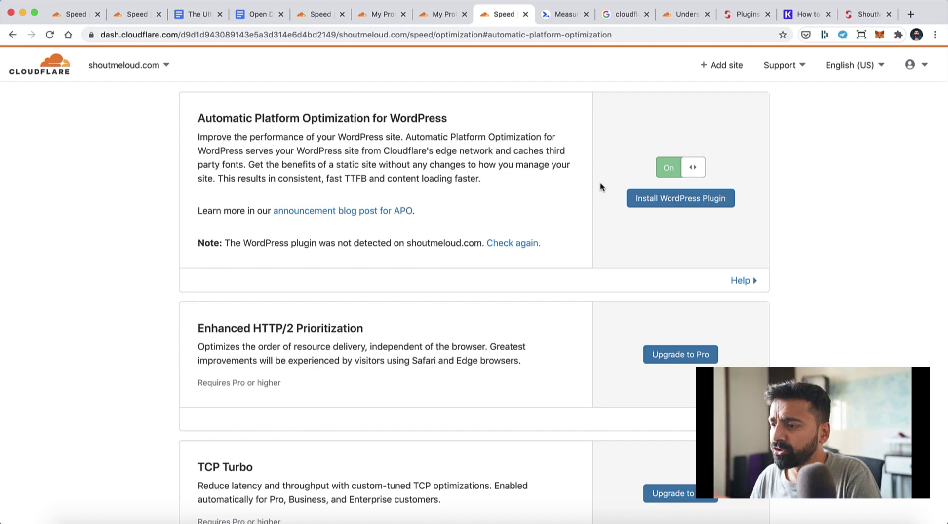
- Install the Cloudflare plugin from the WordPress Plugins > Add New page
{"action": "left_click", "coordinate": [864, 16]}
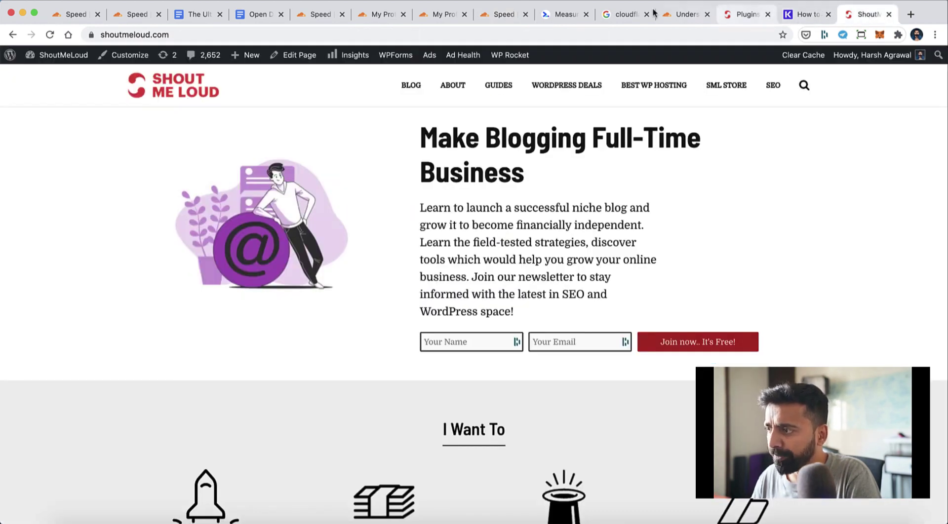
{"action": "left_click", "coordinate": [748, 14]}
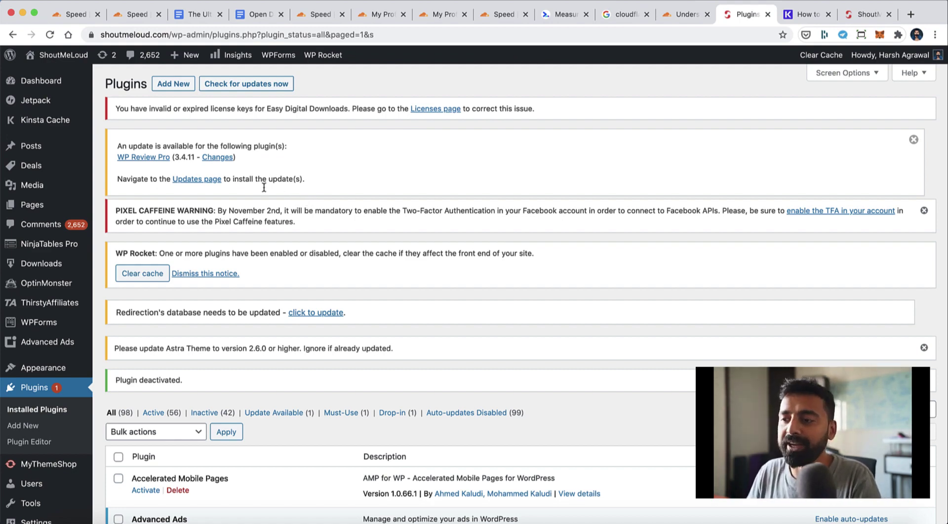
{"action": "left_click", "coordinate": [174, 83]}
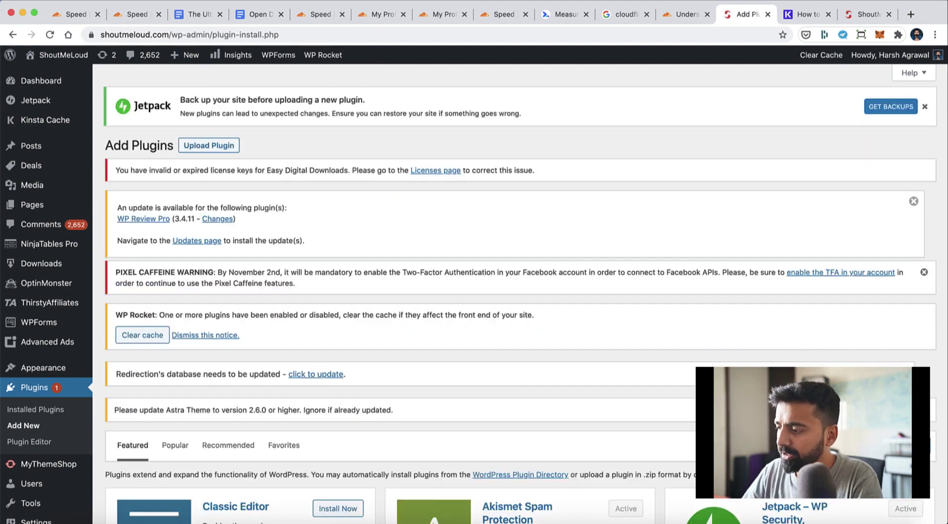
{"action": "left_click", "coordinate": [336, 277]}
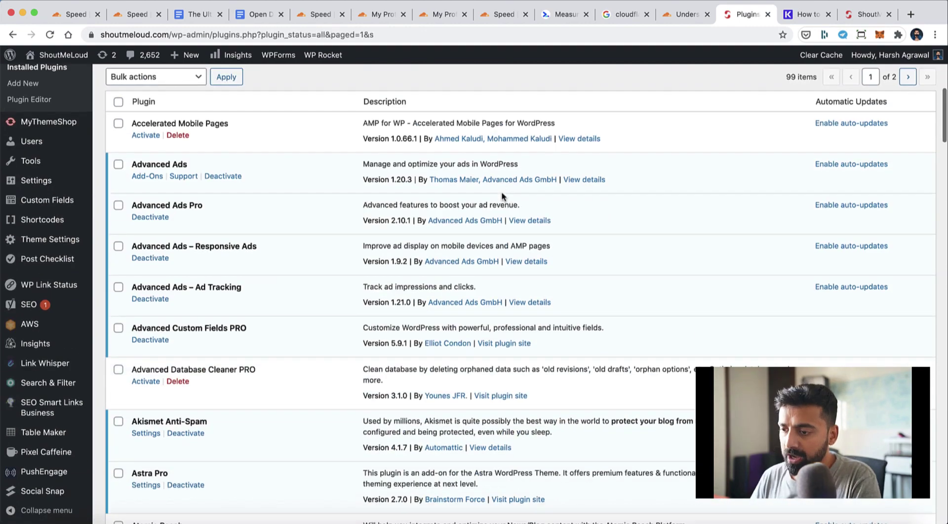
- Open the Cloudflare plugin's settings and its sign-in form for existing-account API credentials
{"action": "scroll", "coordinate": [280, 254], "scroll_direction": "down", "scroll_amount": 10}
{"action": "scroll", "coordinate": [280, 255], "scroll_direction": "down", "scroll_amount": 5}
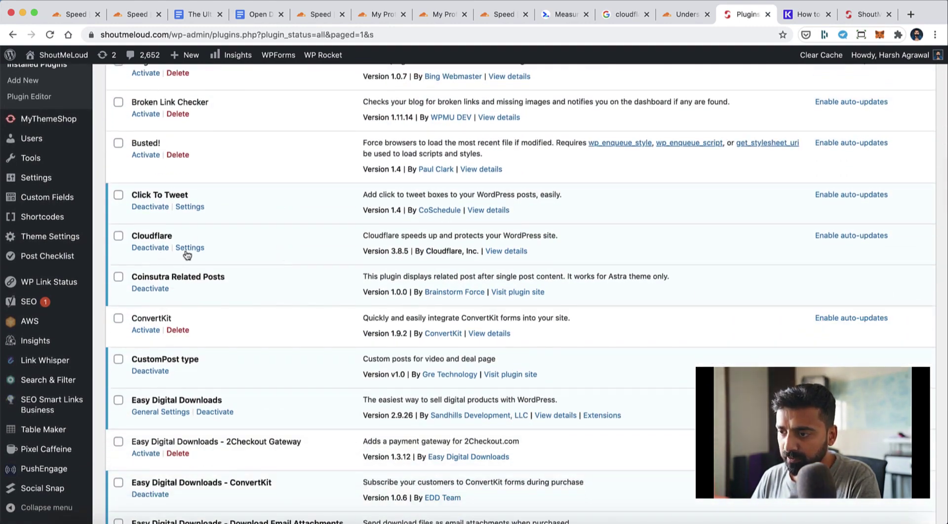
{"action": "left_click", "coordinate": [188, 248]}
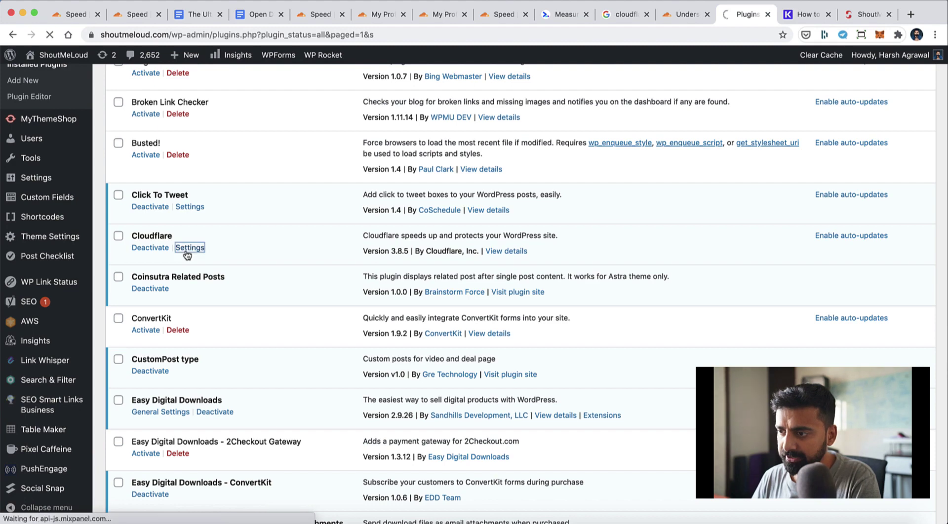
{"action": "scroll", "coordinate": [563, 296], "scroll_direction": "down", "scroll_amount": 3}
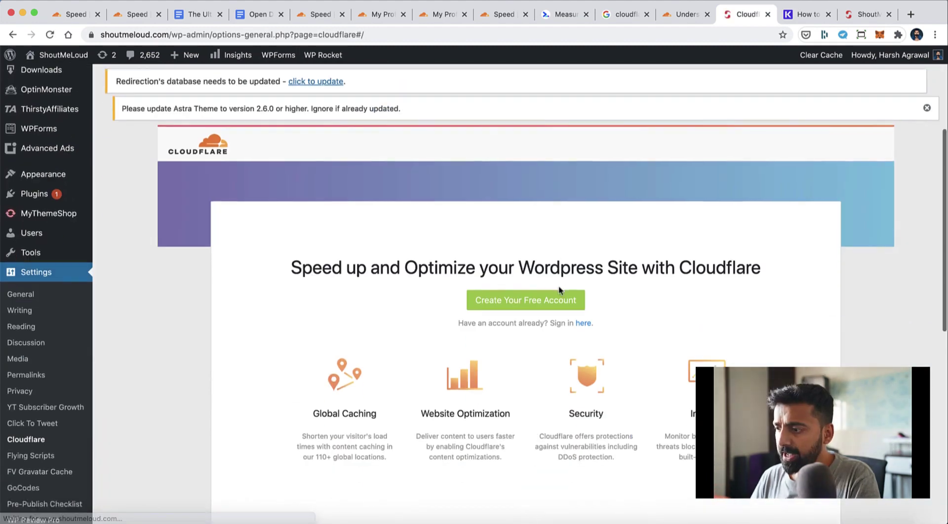
{"action": "left_click", "coordinate": [584, 324]}
{"action": "left_click", "coordinate": [483, 272]}
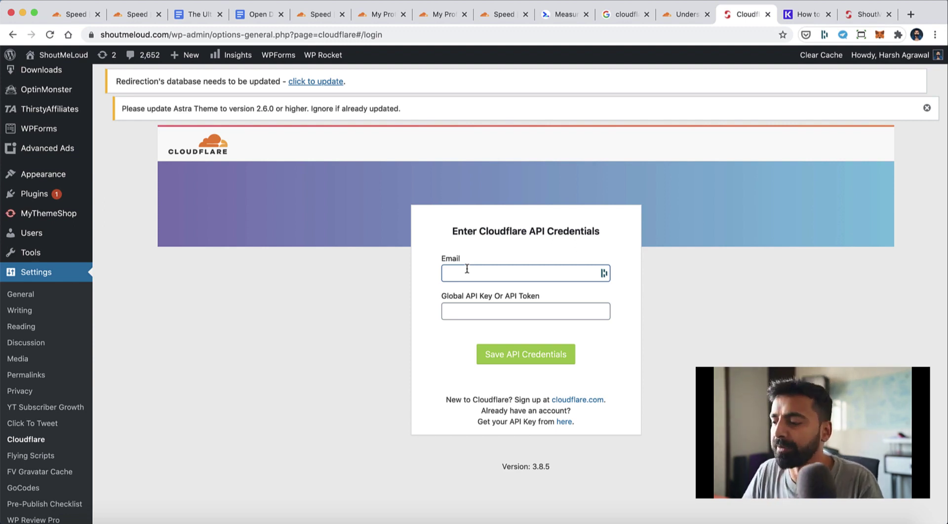
{"action": "left_click", "coordinate": [435, 14]}
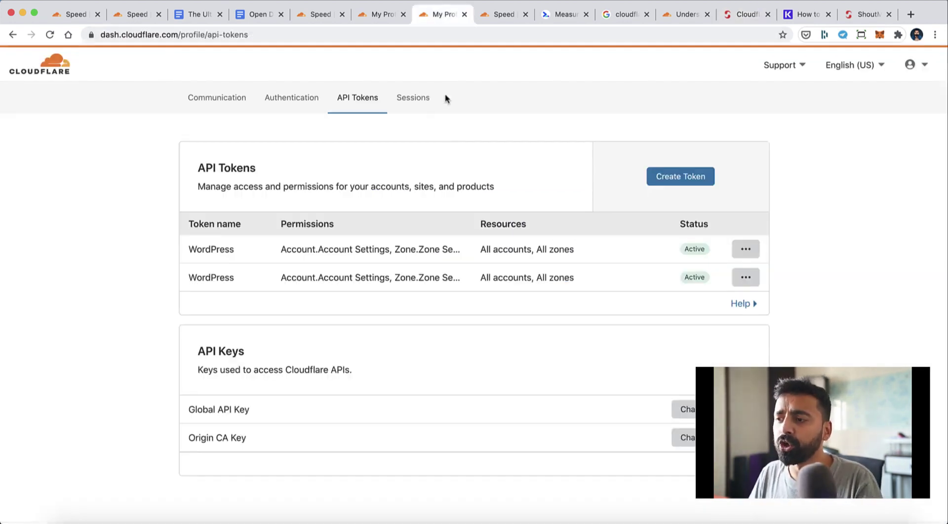
- Under My Profile > API Tokens, create a token from the WordPress template and reach its summary
{"action": "left_click", "coordinate": [914, 64]}
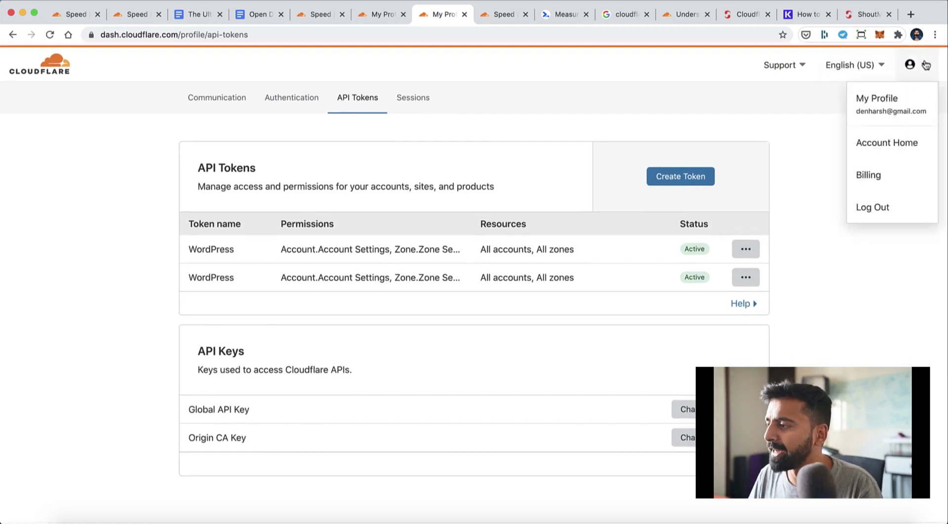
{"action": "left_click", "coordinate": [885, 104]}
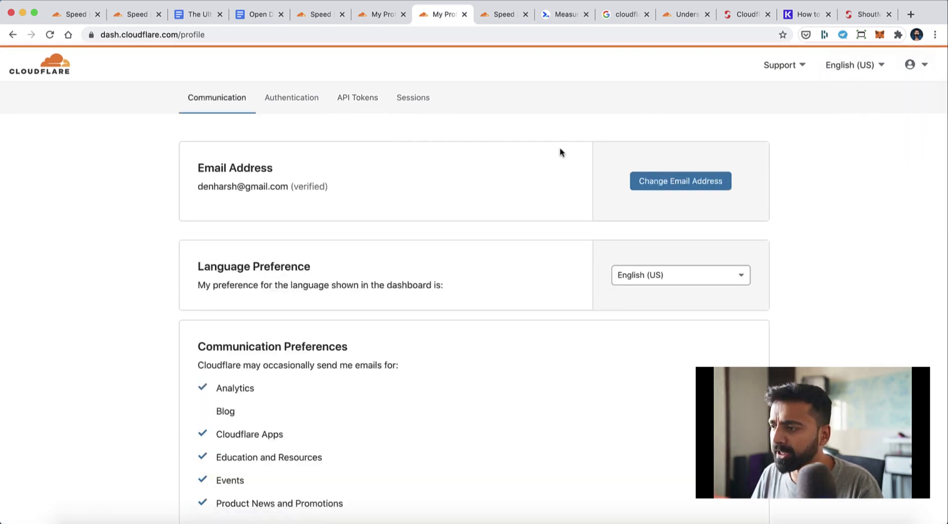
{"action": "scroll", "coordinate": [561, 152], "scroll_direction": "down", "scroll_amount": 5}
{"action": "scroll", "coordinate": [561, 152], "scroll_direction": "up", "scroll_amount": 5}
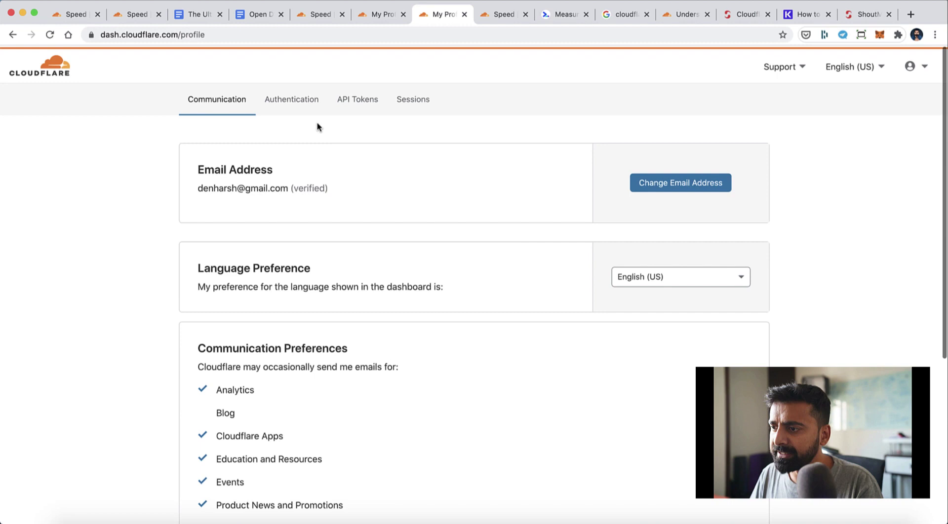
{"action": "left_click", "coordinate": [362, 100]}
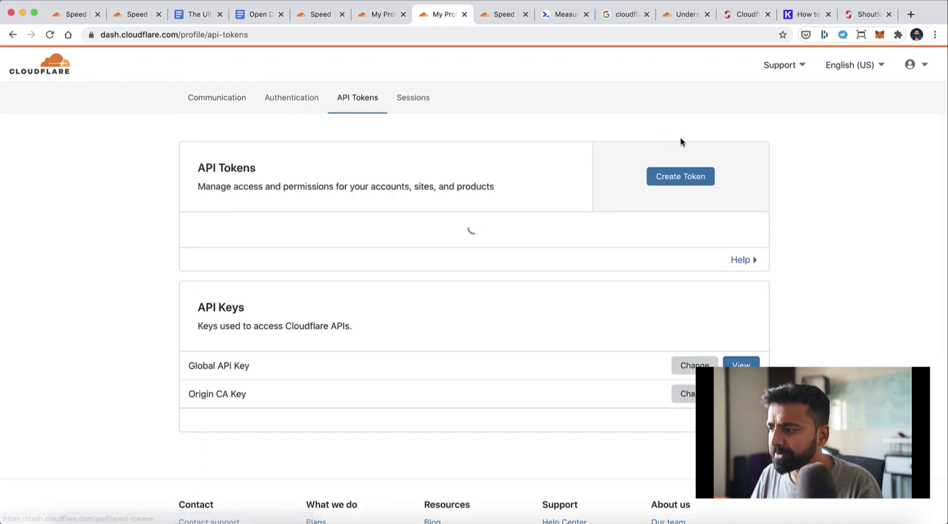
{"action": "left_click", "coordinate": [678, 177]}
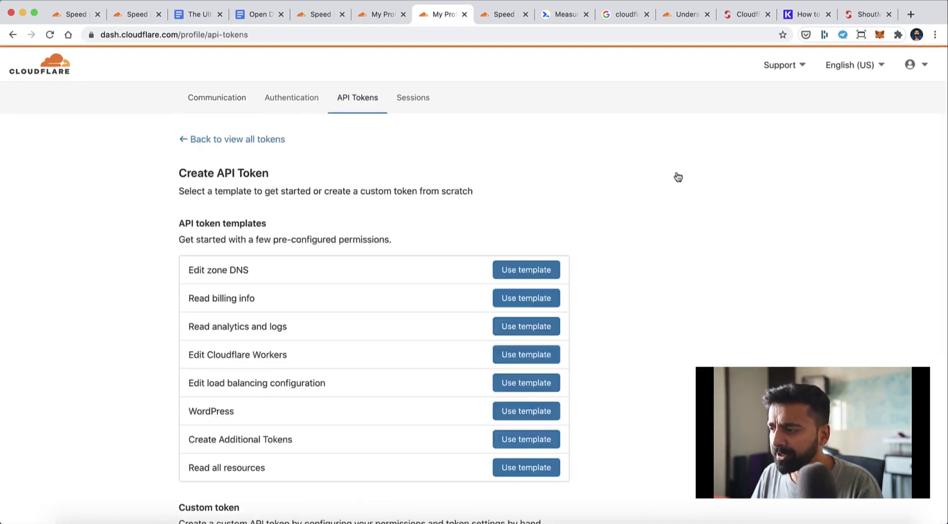
{"action": "scroll", "coordinate": [516, 222], "scroll_direction": "down", "scroll_amount": 2}
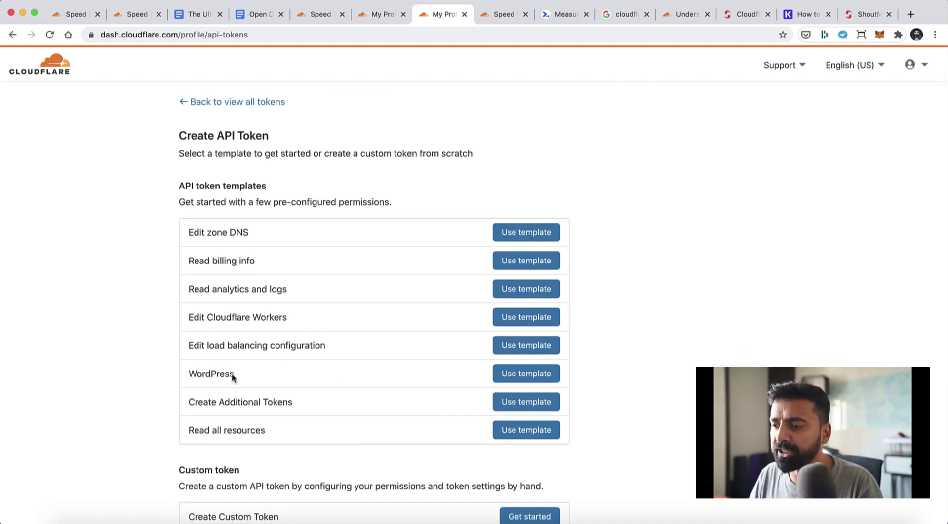
{"action": "left_click", "coordinate": [512, 378]}
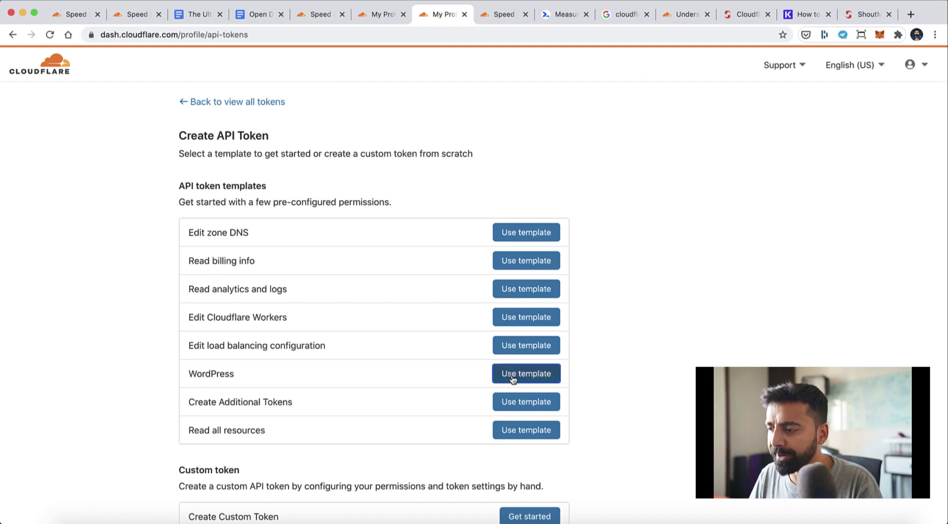
{"action": "scroll", "coordinate": [512, 379], "scroll_direction": "down", "scroll_amount": 4}
{"action": "scroll", "coordinate": [511, 379], "scroll_direction": "down", "scroll_amount": 3}
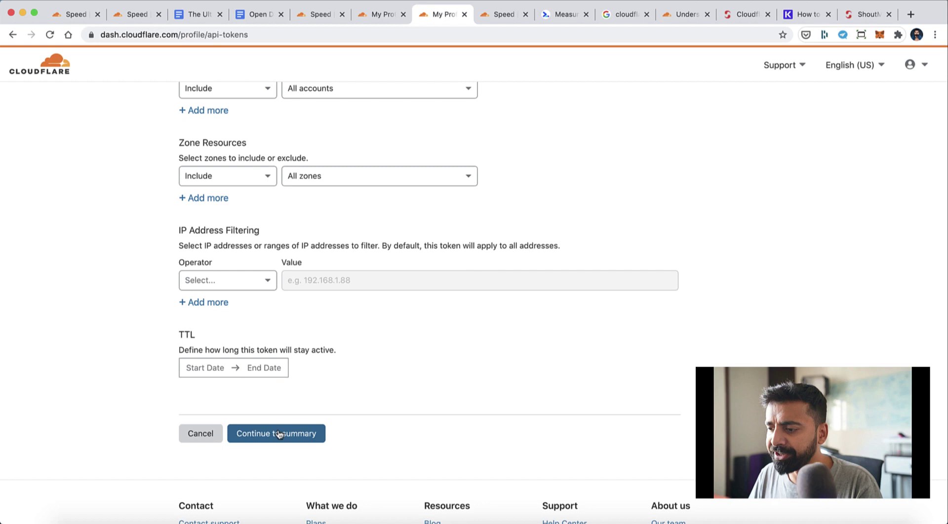
{"action": "left_click", "coordinate": [280, 434]}
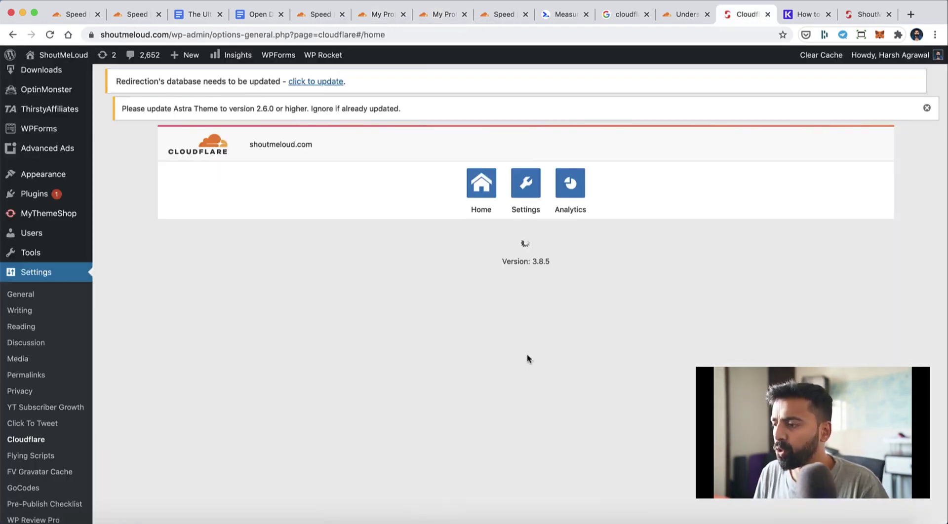
- Apply 'Recommended Cloudflare Settings for WordPress' from the plugin's Home page, turning APO On
{"action": "scroll", "coordinate": [535, 250], "scroll_direction": "up", "scroll_amount": 2}
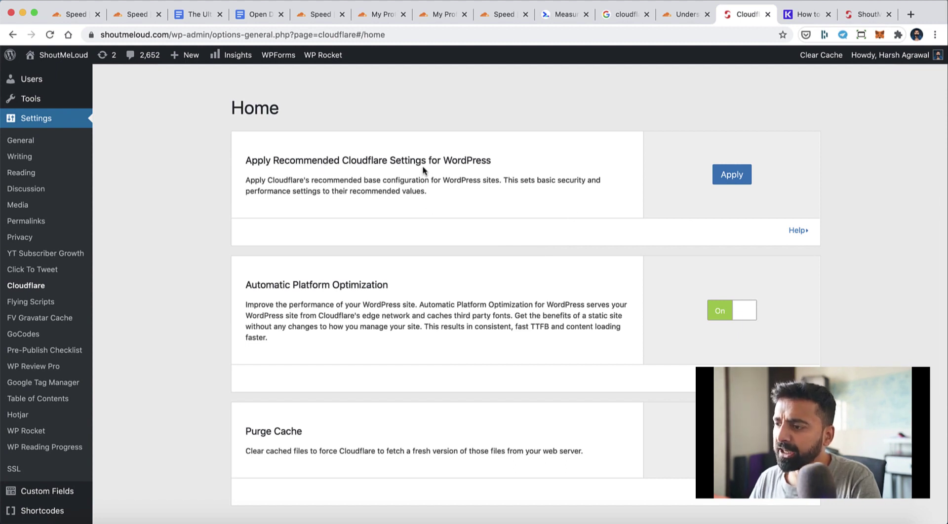
{"action": "left_click", "coordinate": [732, 175]}
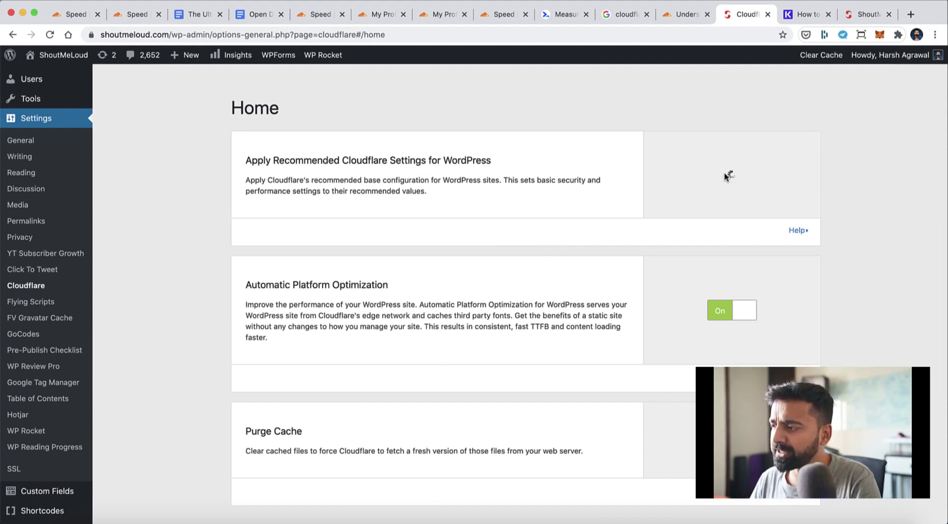
{"action": "scroll", "coordinate": [687, 328], "scroll_direction": "down", "scroll_amount": 2}
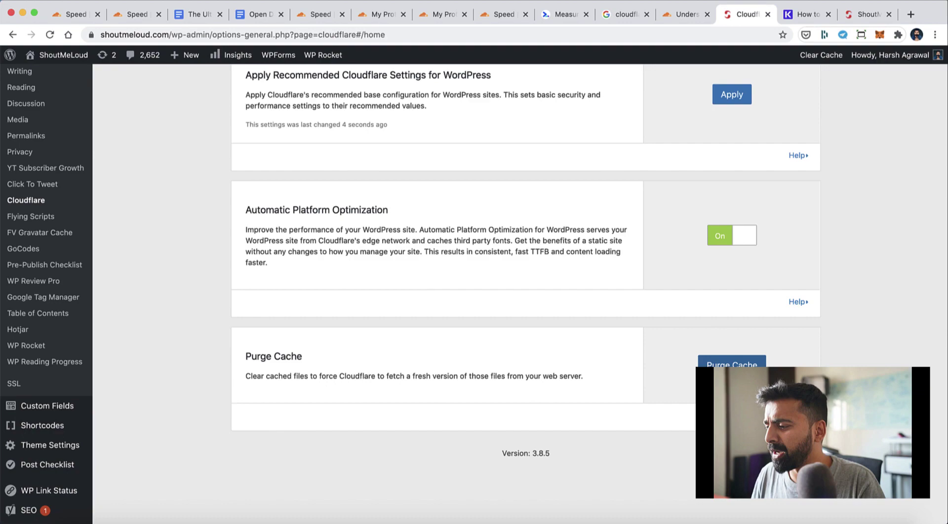
- Purge everything from the Cloudflare cache, clear the WP Rocket cache, and open shoutmeloud.com in a new tab
{"action": "left_click", "coordinate": [732, 362]}
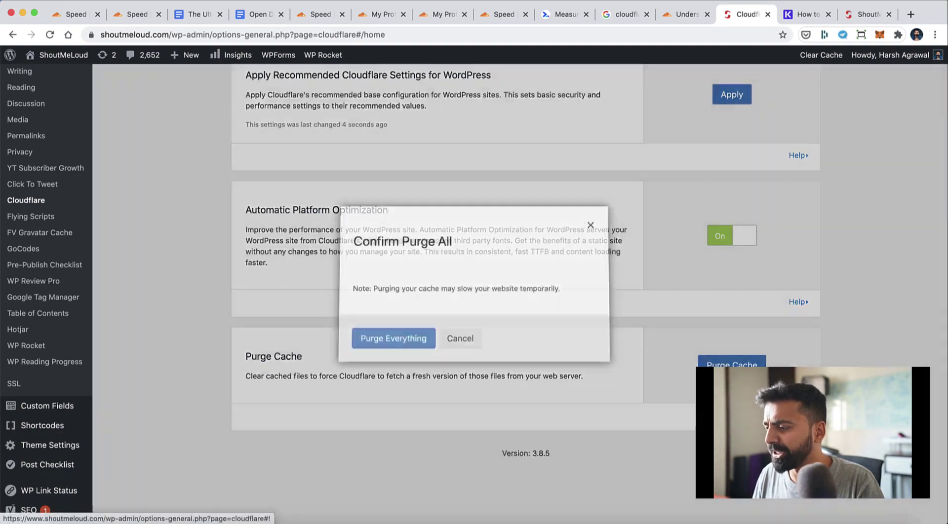
{"action": "left_click", "coordinate": [401, 346]}
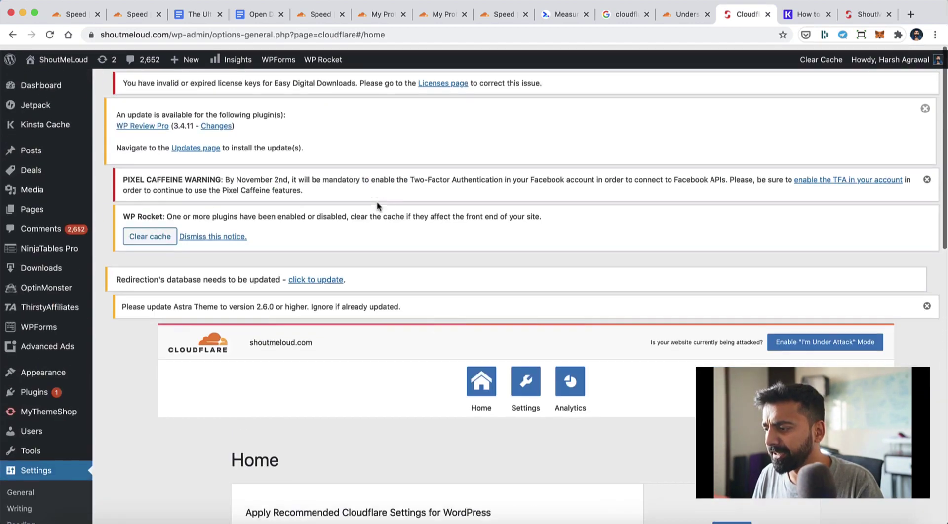
{"action": "mouse_move", "coordinate": [316, 55]}
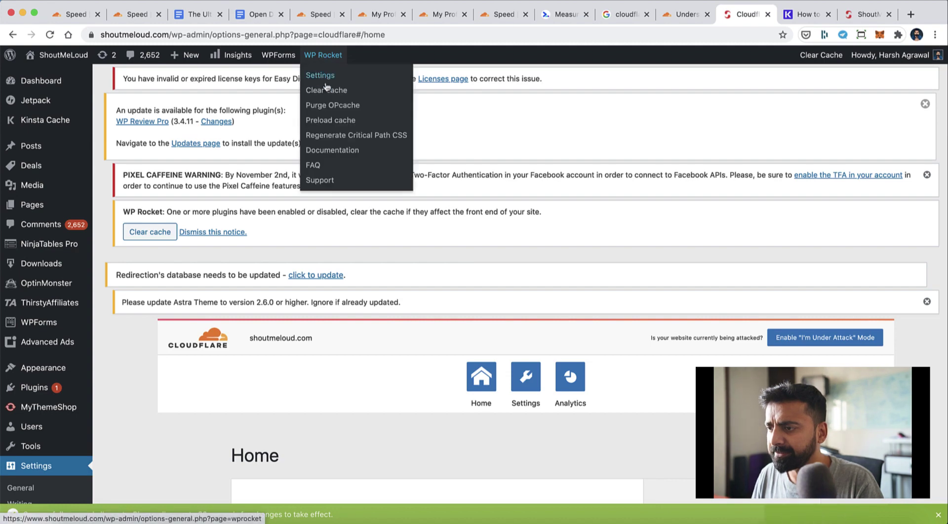
{"action": "left_click", "coordinate": [327, 92]}
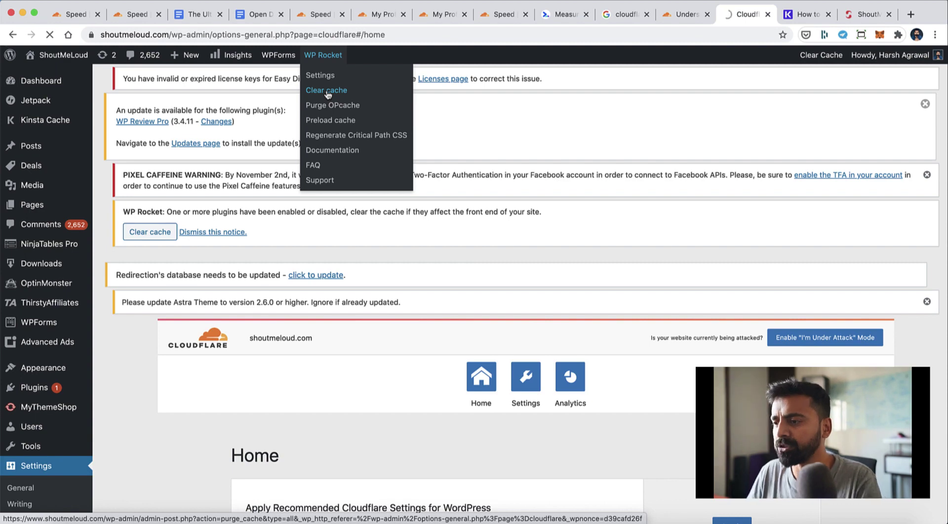
{"action": "left_click", "coordinate": [327, 94], "text": "super"}
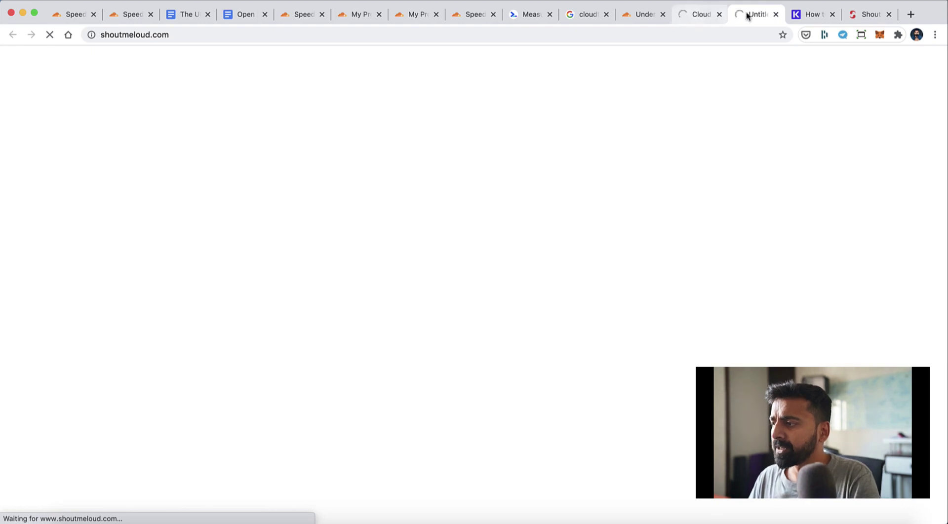
- Skim the Kinsta APO article and Kinsta review post, then reload the ShoutMeLoud homepage via its logo
{"action": "left_click", "coordinate": [809, 14]}
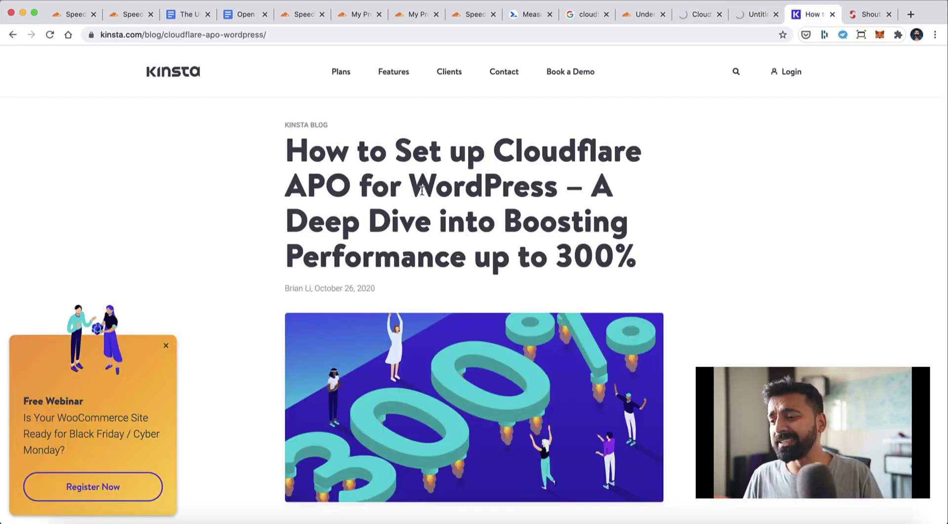
{"action": "scroll", "coordinate": [421, 192], "scroll_direction": "down", "scroll_amount": 15}
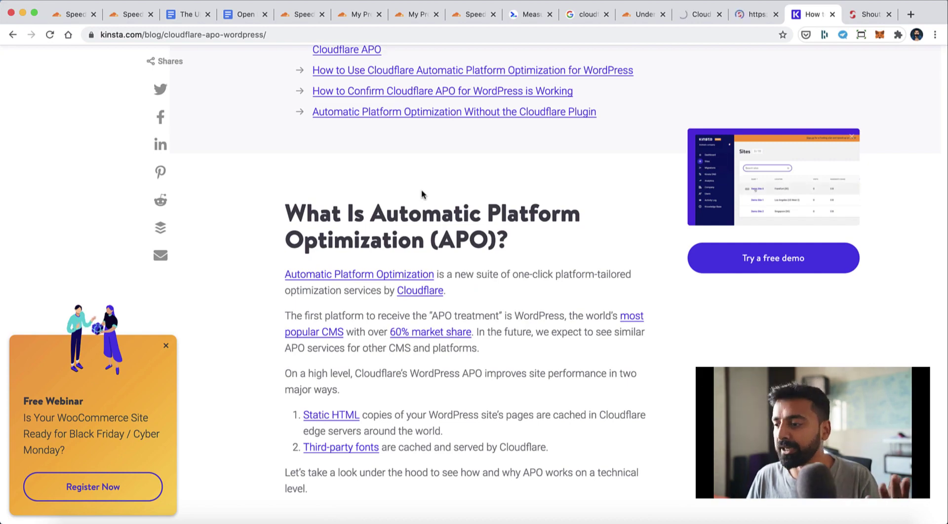
{"action": "scroll", "coordinate": [421, 194], "scroll_direction": "up", "scroll_amount": 15}
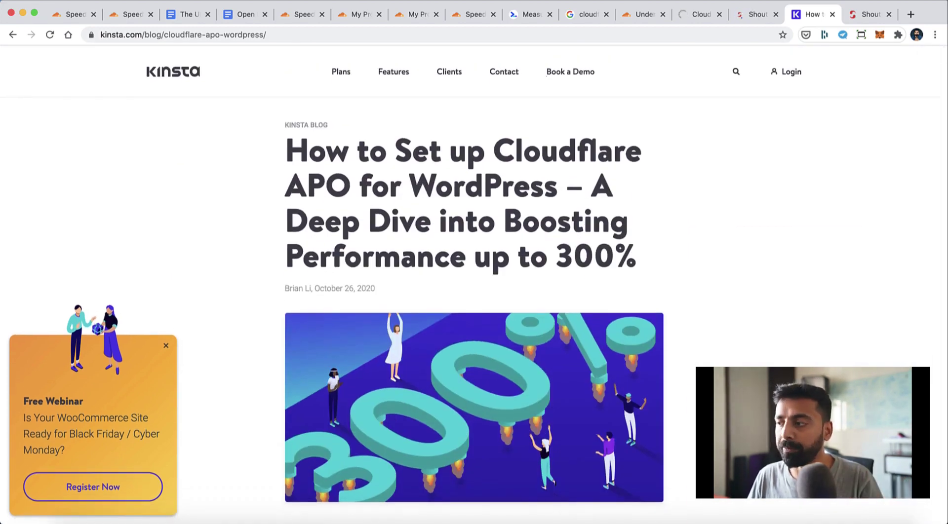
{"action": "left_click", "coordinate": [716, 15]}
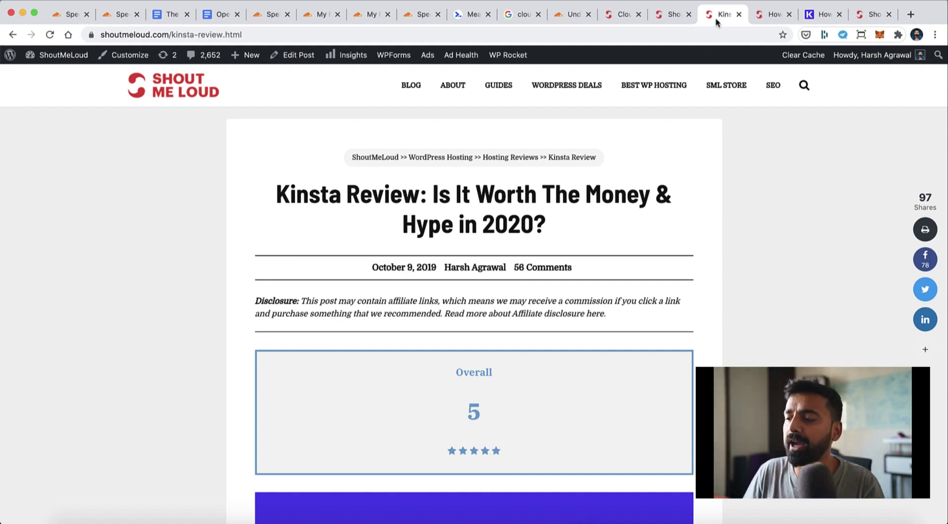
{"action": "scroll", "coordinate": [557, 202], "scroll_direction": "down", "scroll_amount": 3}
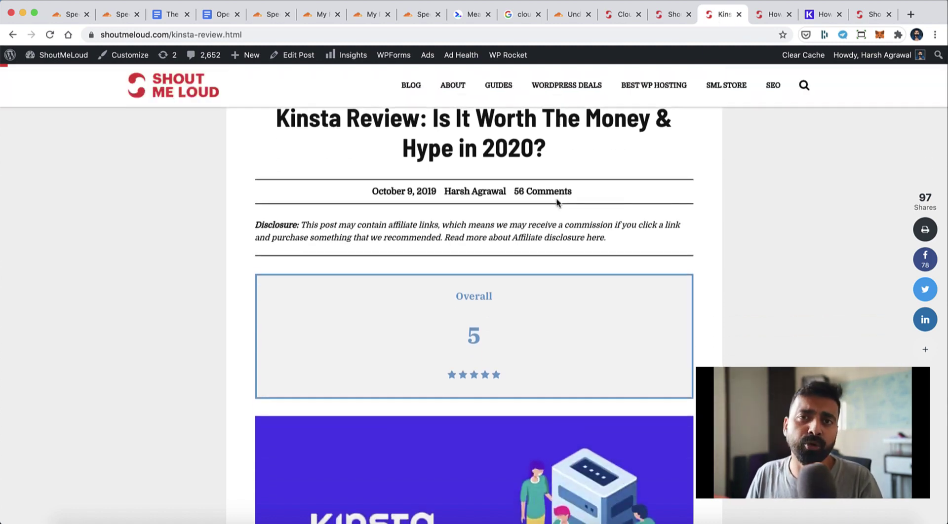
{"action": "key", "text": "super+bracketleft"}
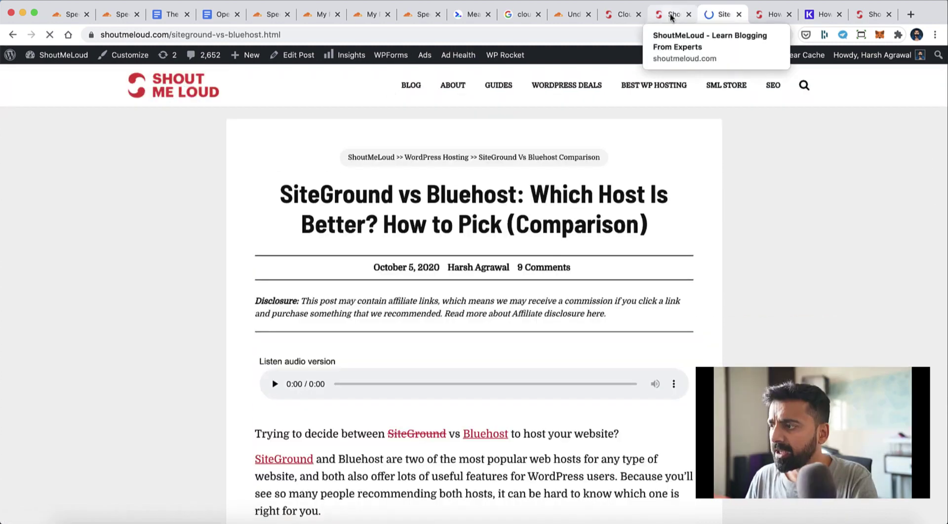
{"action": "left_click", "coordinate": [670, 15]}
{"action": "left_click", "coordinate": [187, 95]}
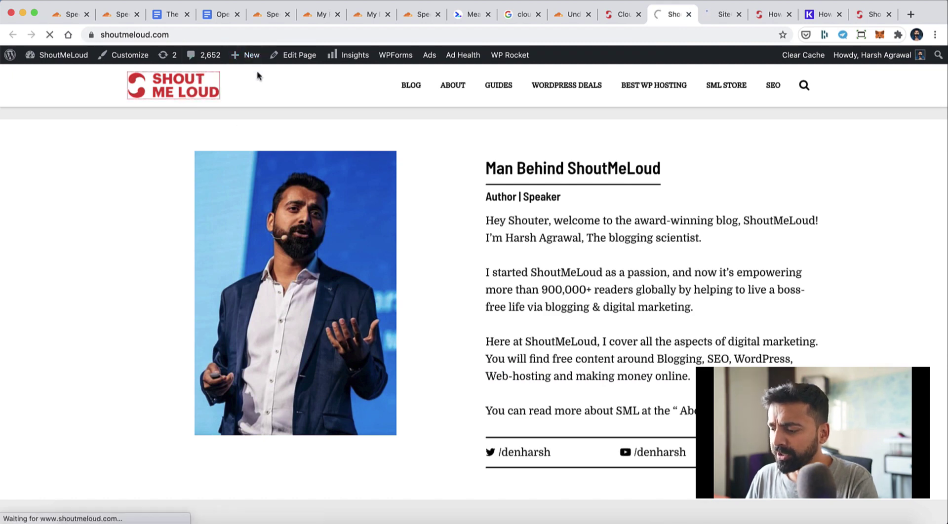
- Load shoutmeloud.com in a new Incognito window
{"action": "key", "text": "super+shift+n"}
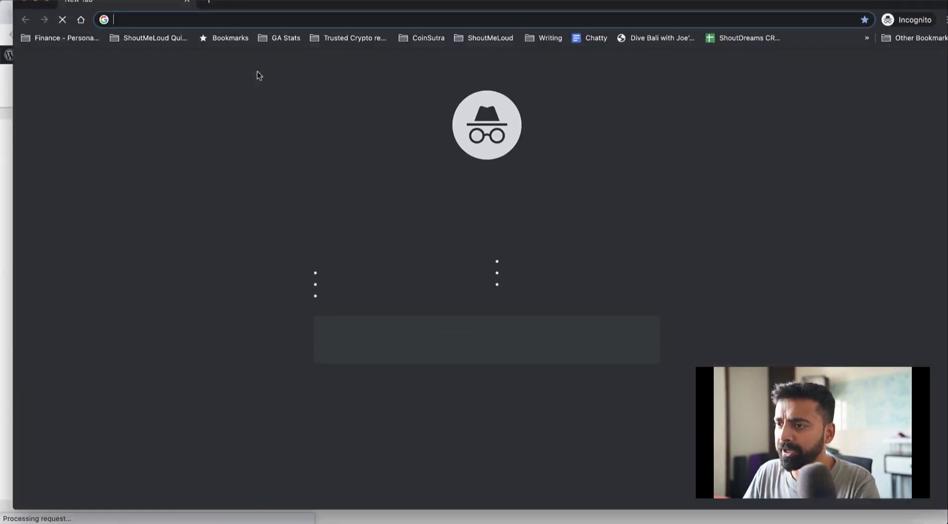
{"action": "left_click_drag", "start_coordinate": [252, 10], "coordinate": [245, 19]}
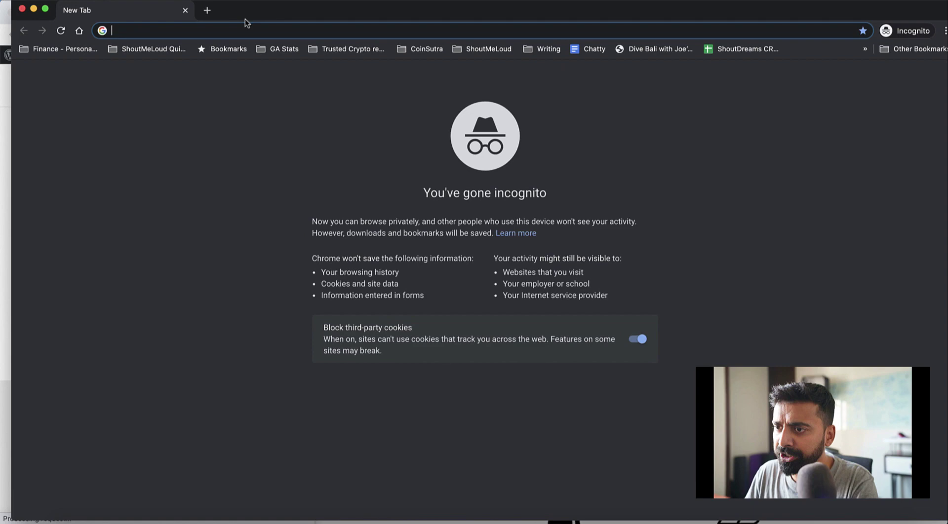
{"action": "type", "text": "shoutmeloud.com"}
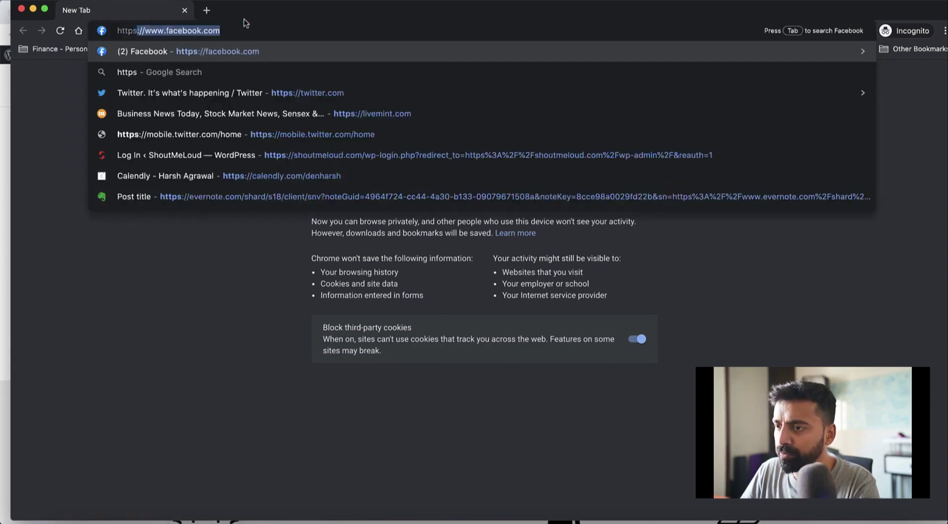
{"action": "key", "text": "Return"}
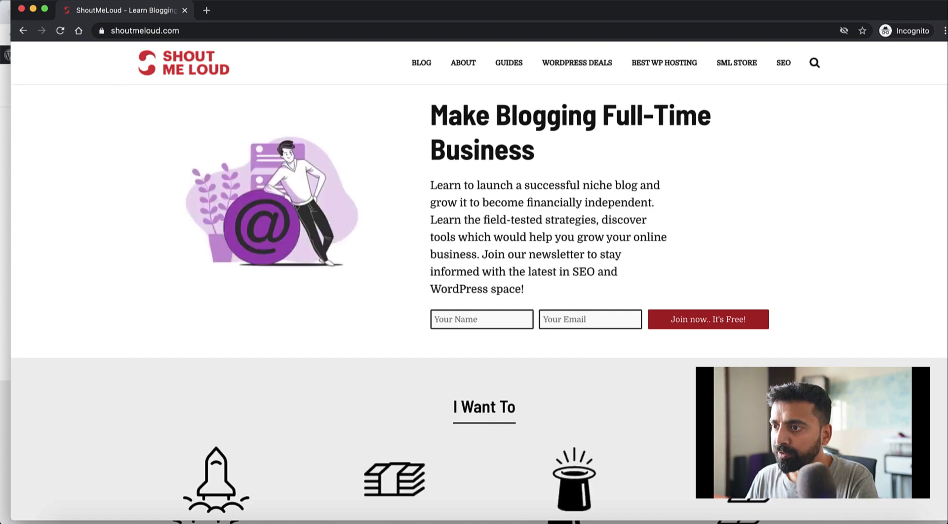
- With Developer Tools open, reload and confirm the main request shows cf-cache-status HIT and cf-apo-via cache
{"action": "left_click", "coordinate": [127, 0]}
{"action": "mouse_move", "coordinate": [182, 140]}
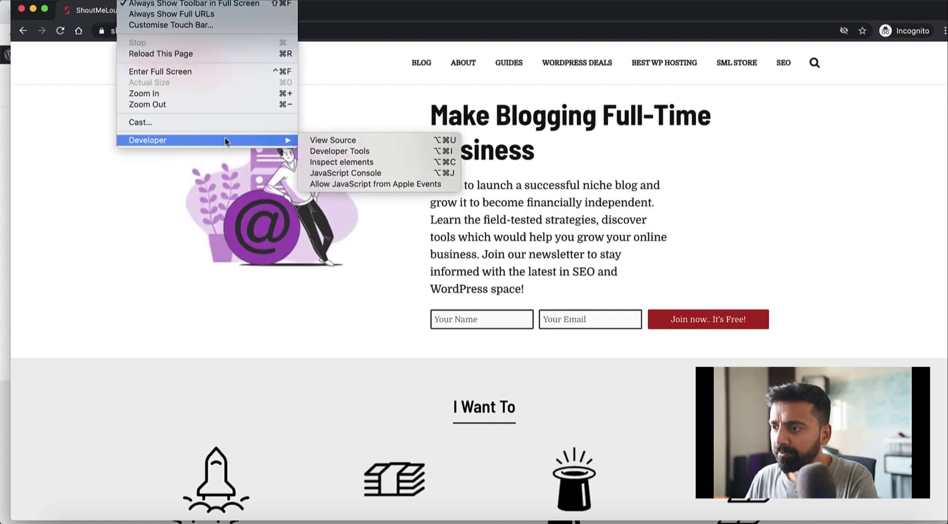
{"action": "left_click", "coordinate": [338, 150]}
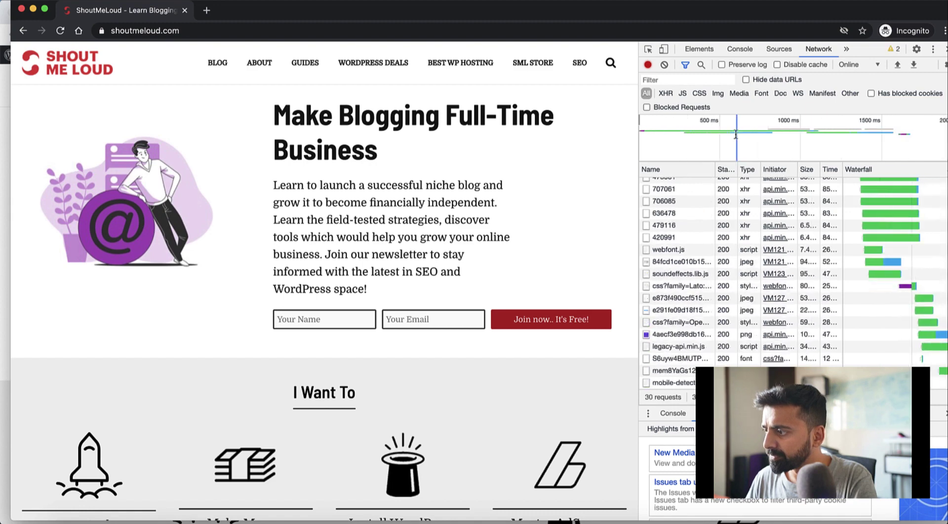
{"action": "scroll", "coordinate": [678, 205], "scroll_direction": "up", "scroll_amount": 3}
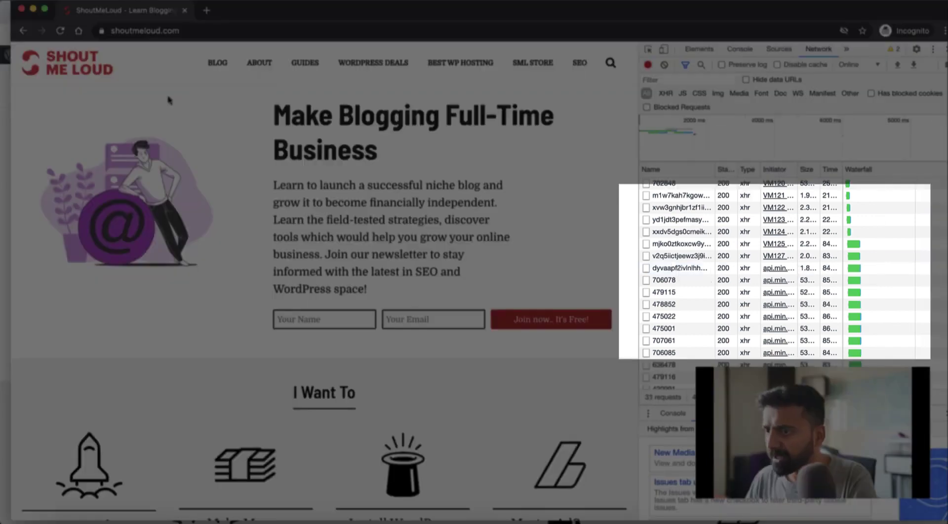
{"action": "left_click", "coordinate": [61, 31]}
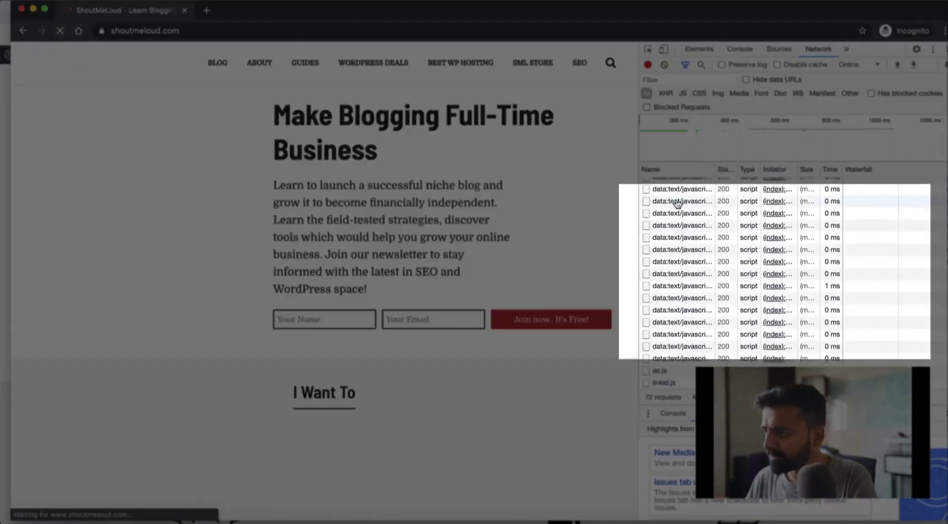
{"action": "left_click", "coordinate": [685, 185]}
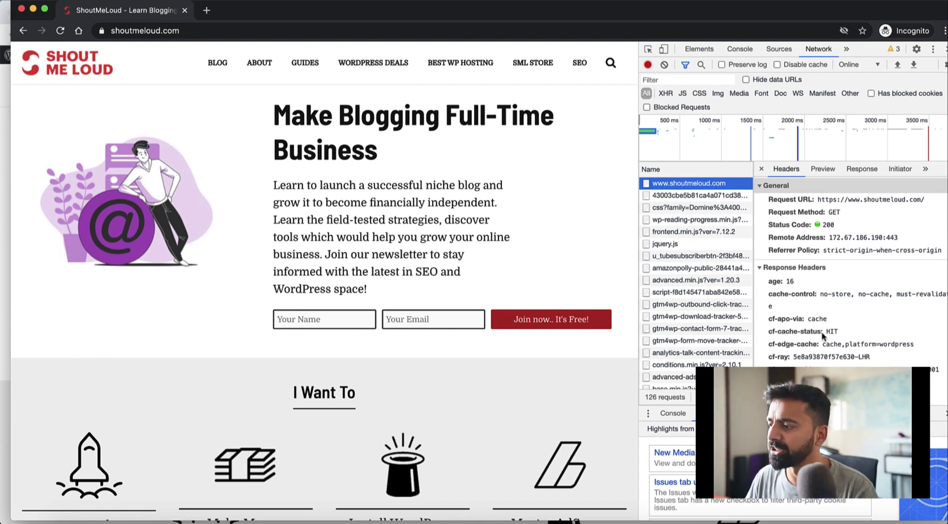
{"action": "scroll", "coordinate": [830, 316], "scroll_direction": "down", "scroll_amount": 2}
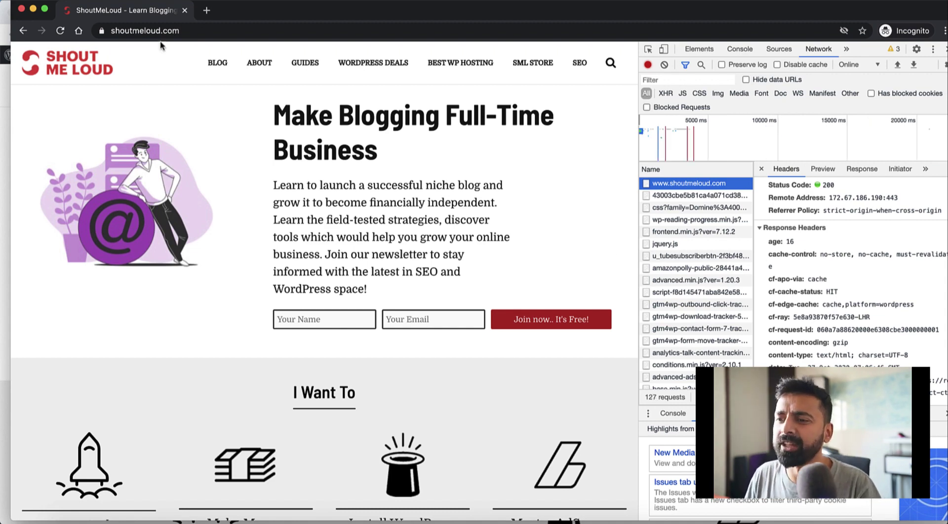
{"action": "left_click_drag", "start_coordinate": [270, 14], "coordinate": [375, 56]}
- Duplicate the web.dev Measure tab and start a new audit of shoutmeloud.com there
{"action": "left_click", "coordinate": [464, 15]}
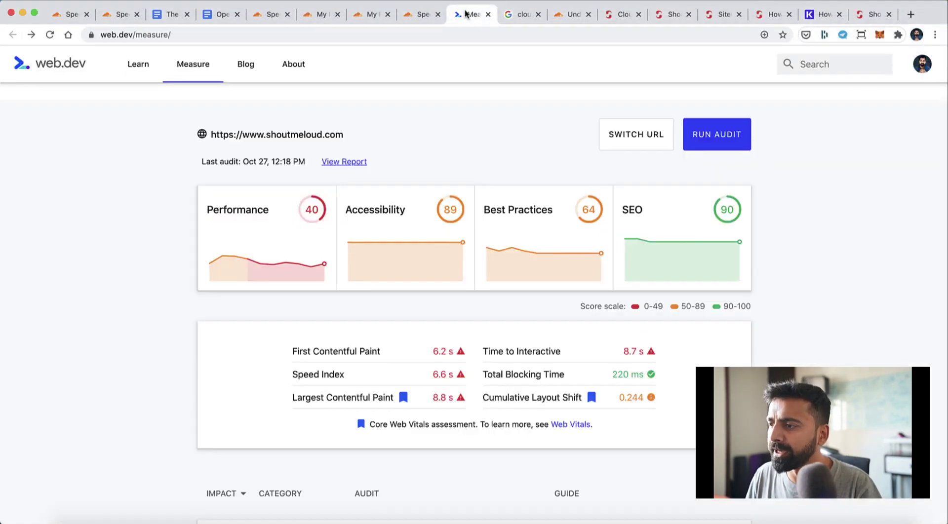
{"action": "right_click", "coordinate": [466, 15]}
{"action": "left_click", "coordinate": [493, 65]}
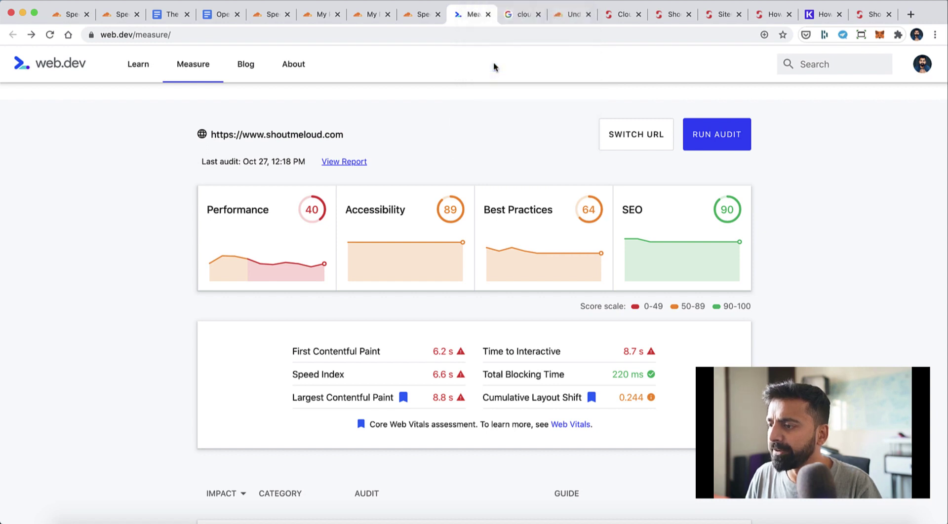
{"action": "left_click", "coordinate": [450, 14]}
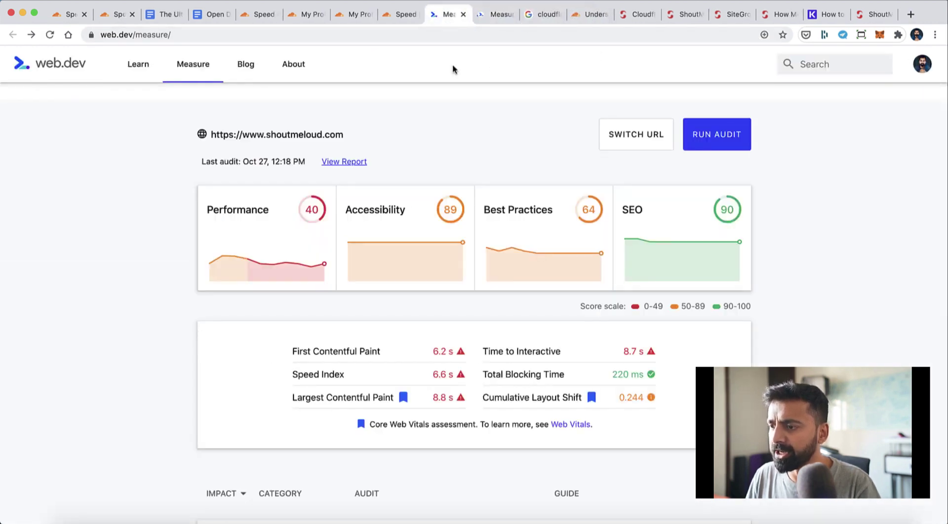
{"action": "left_click_drag", "start_coordinate": [345, 133], "coordinate": [197, 133]}
{"action": "key", "text": "super+c"}
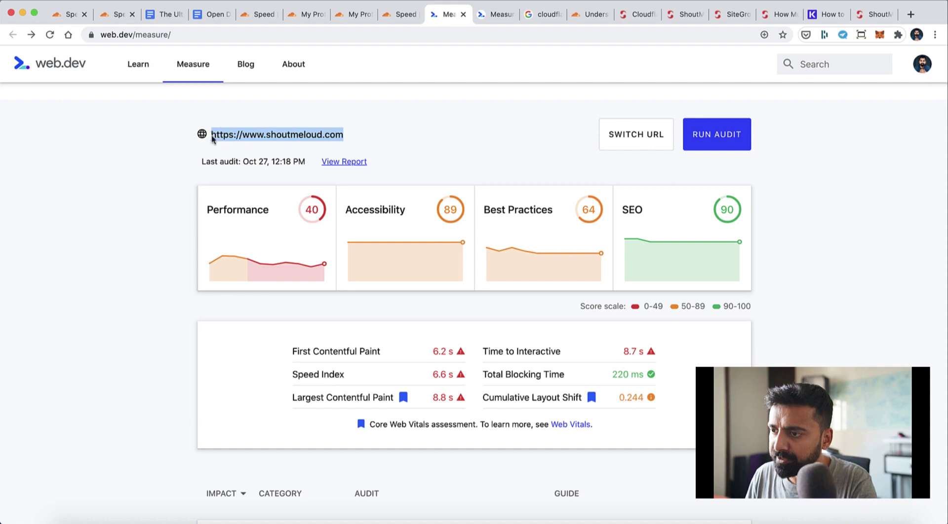
{"action": "left_click", "coordinate": [491, 18]}
{"action": "key", "text": "super+v"}
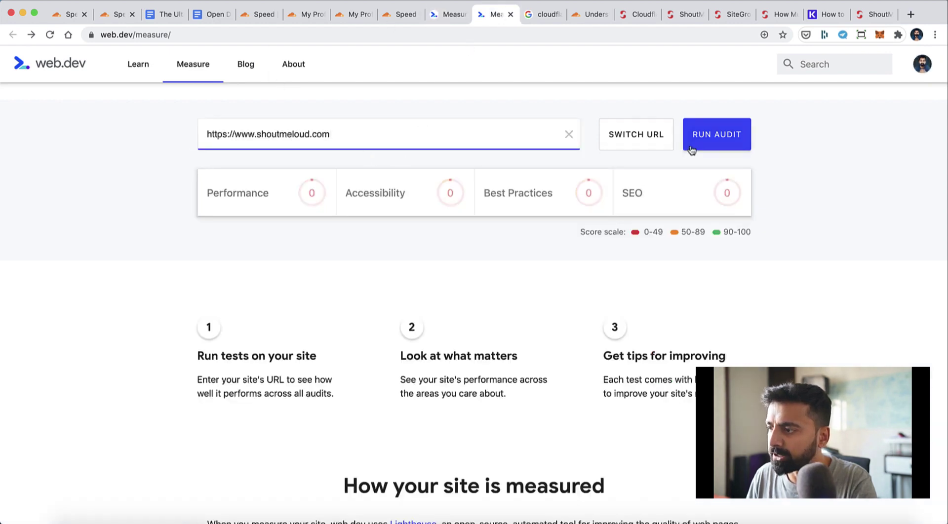
{"action": "left_click", "coordinate": [704, 141]}
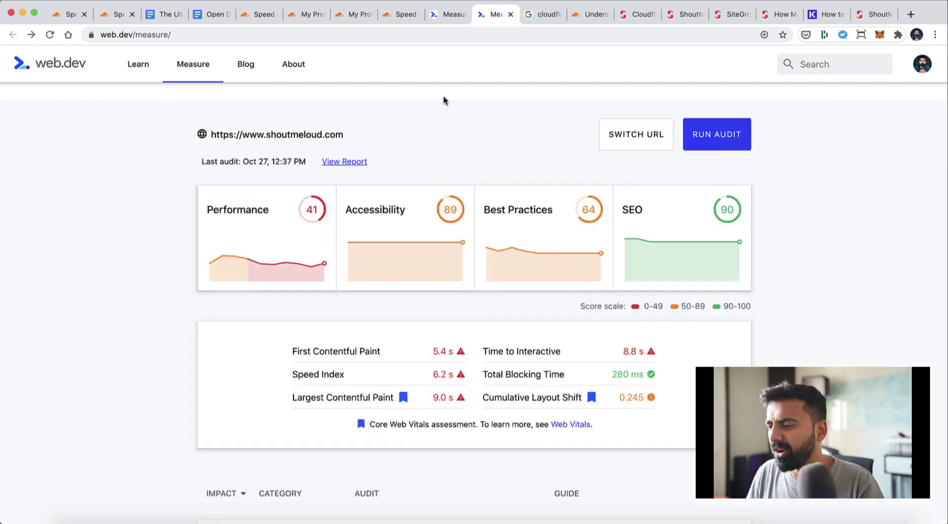
- Compare the 12:37 PM audit's Performance 41 with the earlier 40, then rerun the audit
{"action": "left_click", "coordinate": [439, 16]}
{"action": "left_click", "coordinate": [484, 16]}
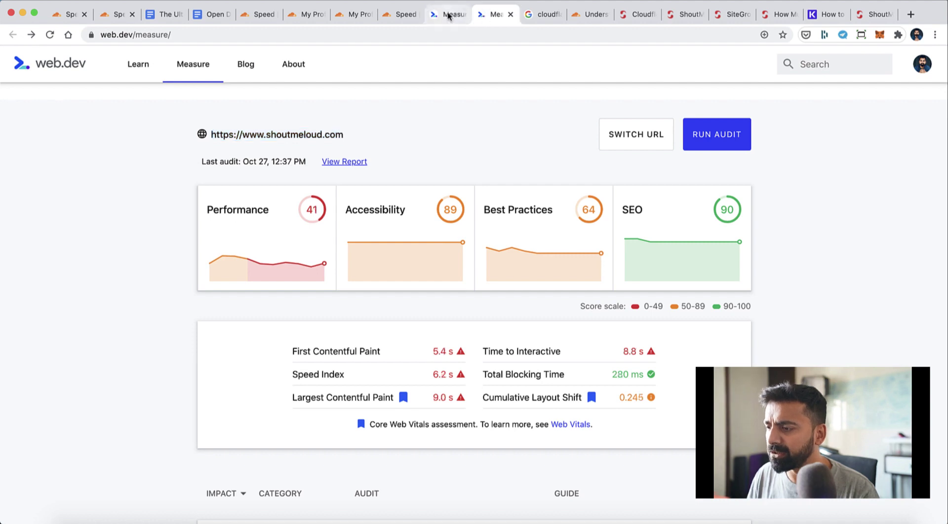
{"action": "left_click", "coordinate": [450, 15]}
{"action": "left_click", "coordinate": [483, 18]}
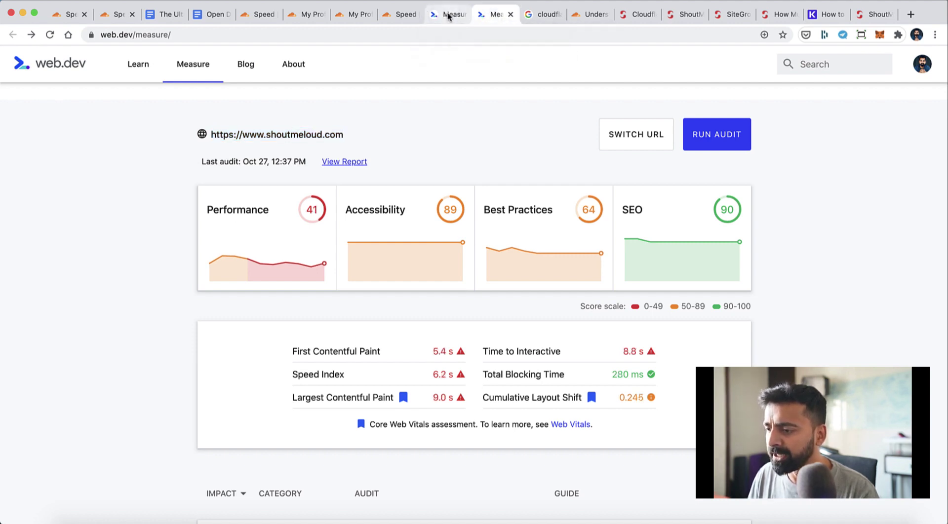
{"action": "left_click", "coordinate": [449, 16]}
{"action": "left_click", "coordinate": [486, 20]}
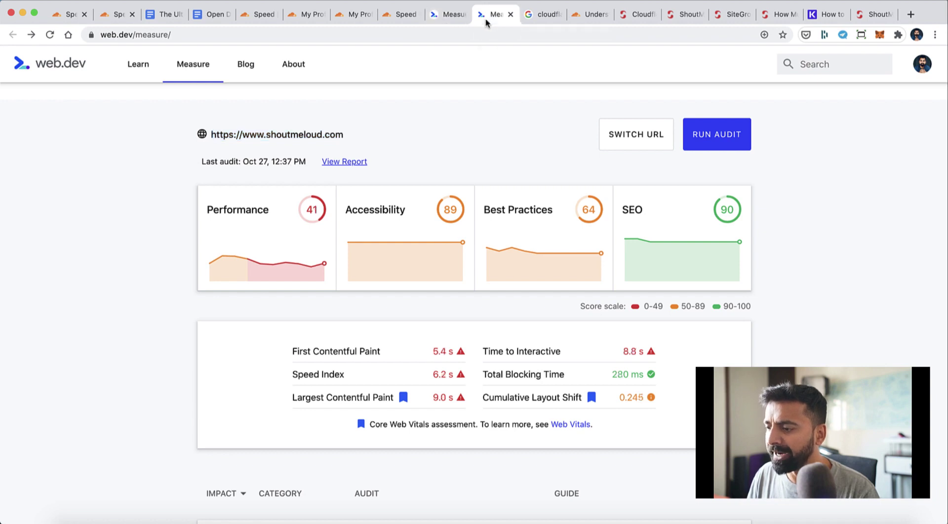
{"action": "left_click", "coordinate": [449, 16]}
{"action": "left_click", "coordinate": [486, 20]}
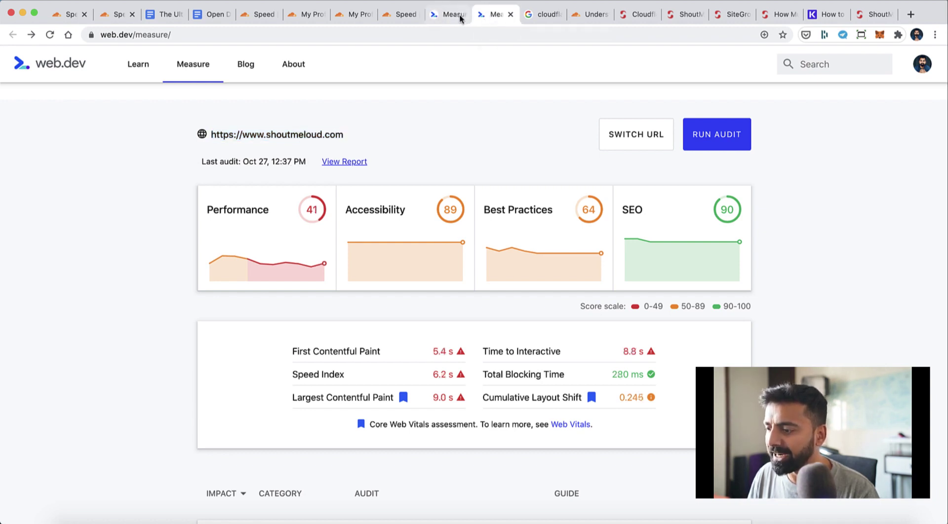
{"action": "left_click", "coordinate": [460, 19]}
{"action": "left_click", "coordinate": [487, 19]}
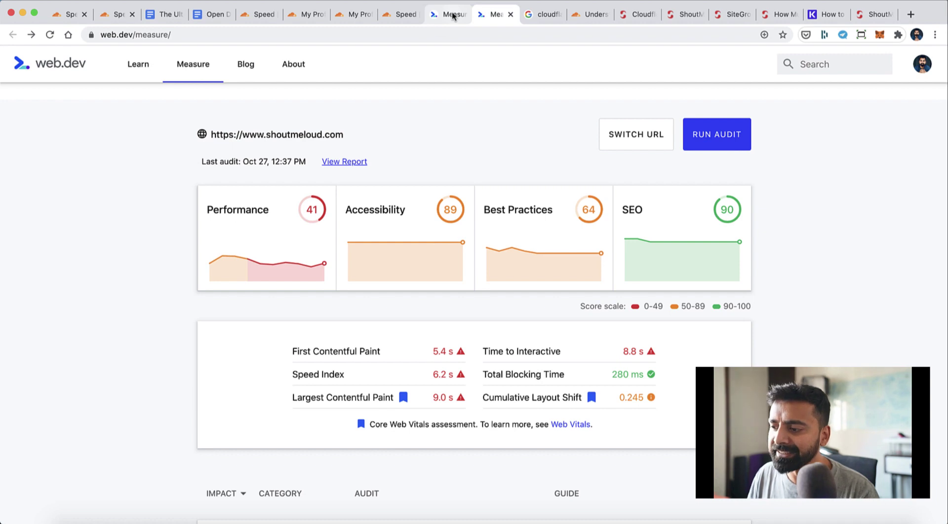
{"action": "left_click", "coordinate": [454, 16]}
{"action": "left_click", "coordinate": [479, 19]}
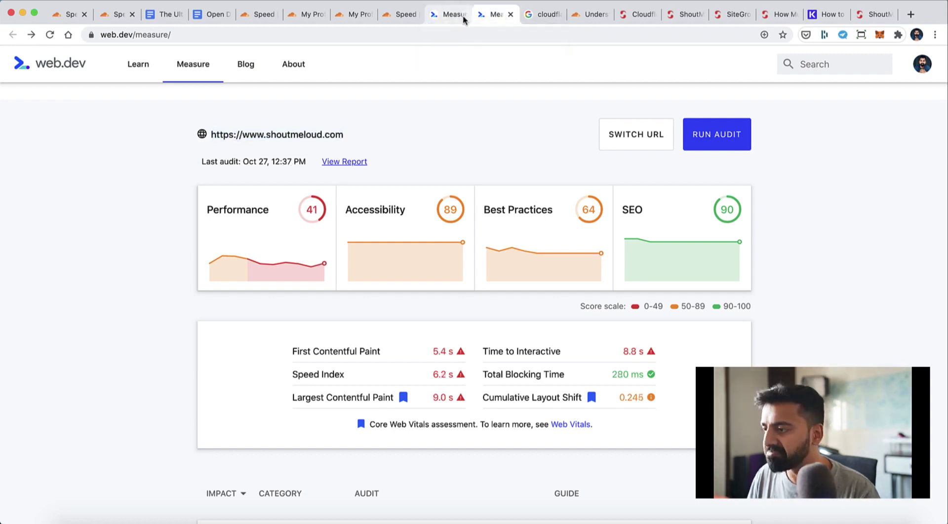
{"action": "left_click", "coordinate": [446, 17]}
{"action": "left_click", "coordinate": [482, 20]}
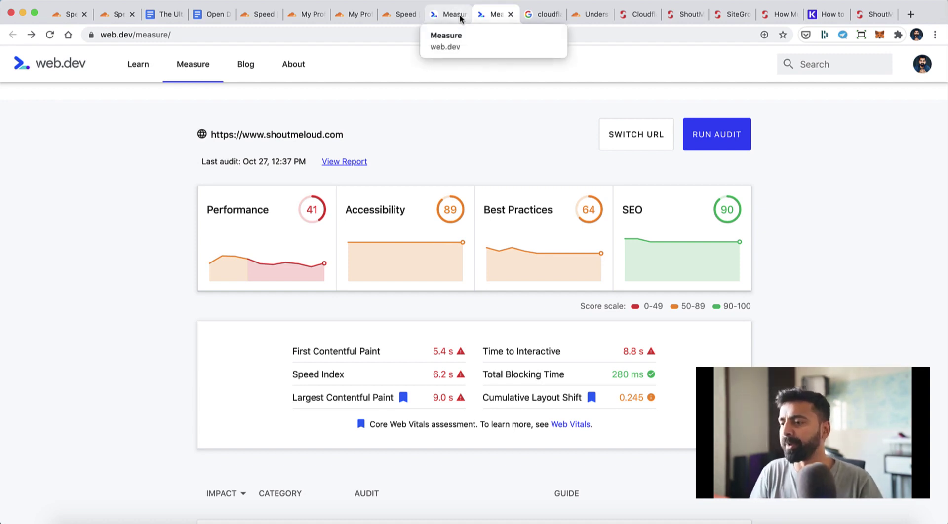
{"action": "left_click", "coordinate": [732, 135]}
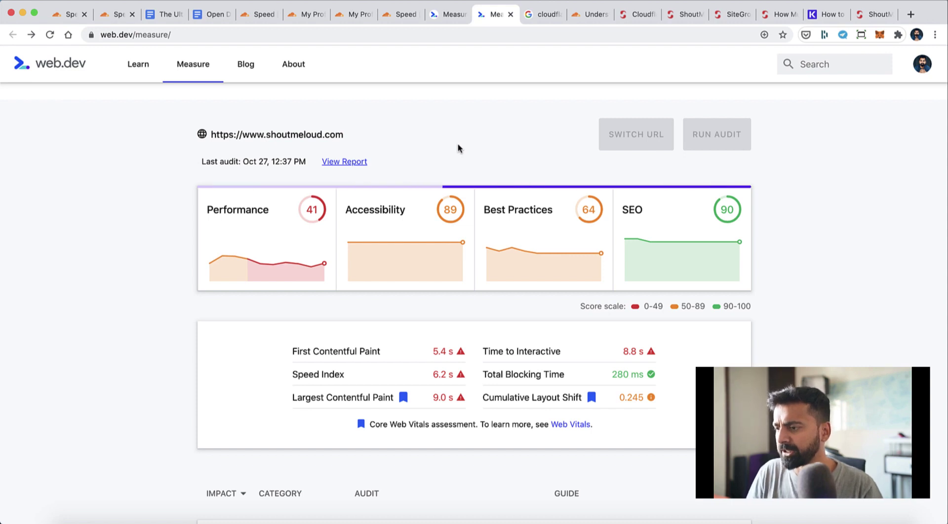
- Restart the web.dev audit of shoutmeloud.com to get fresh scores
{"action": "left_click", "coordinate": [710, 137]}
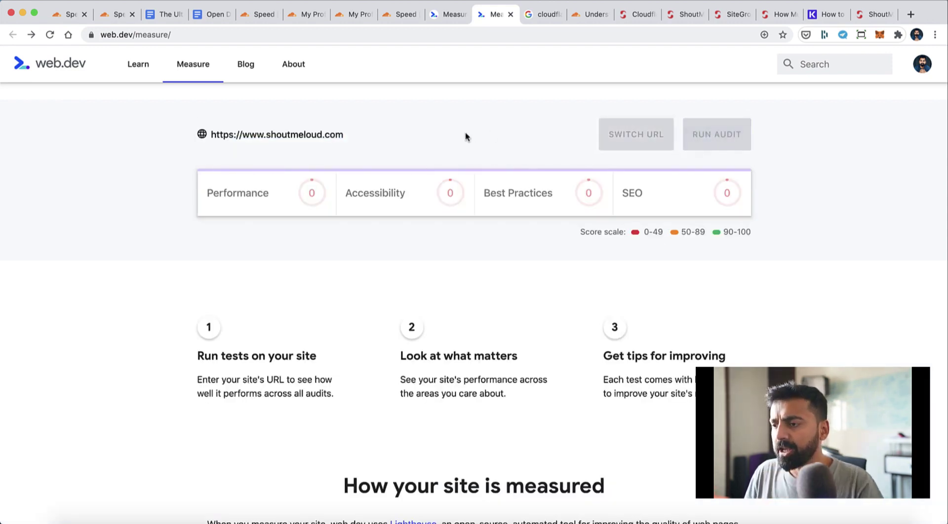